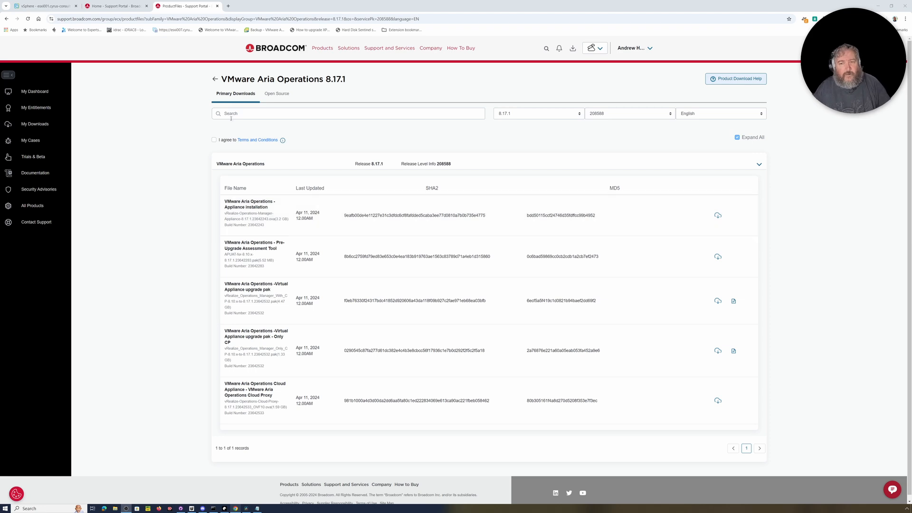
Accept the 8.17.1 download terms, then go back to the VMware Aria Operations product page
{"action": "left_click", "coordinate": [214, 140]}
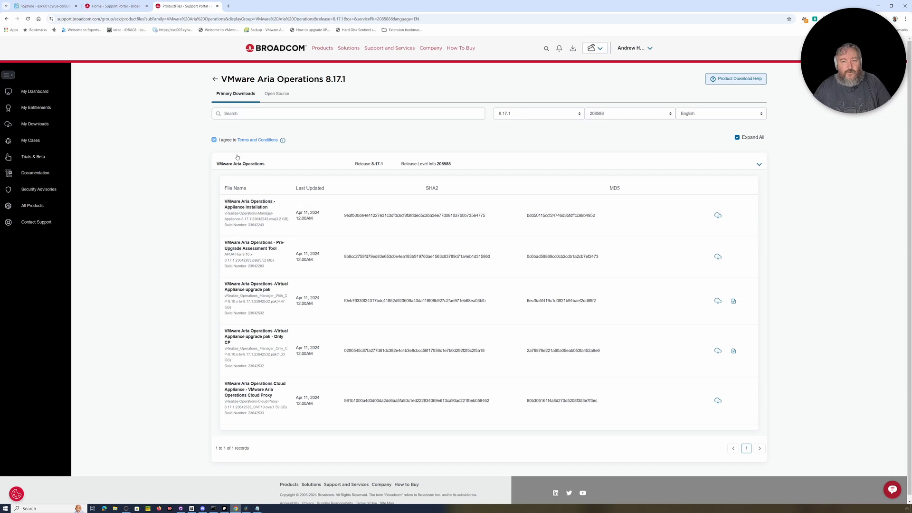
{"action": "left_click", "coordinate": [215, 80]}
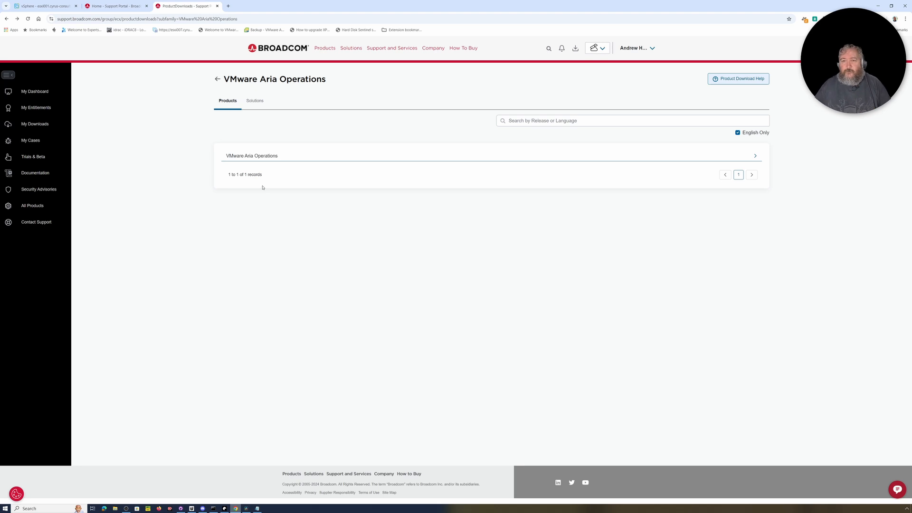
From My Downloads, expand VMware Aria Operations releases and open release 8.18.0
{"action": "left_click", "coordinate": [218, 80]}
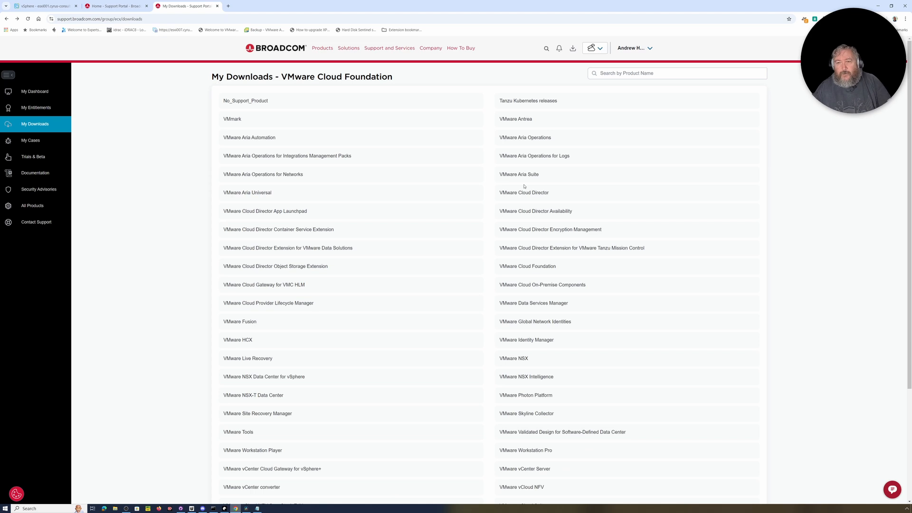
{"action": "left_click", "coordinate": [520, 142]}
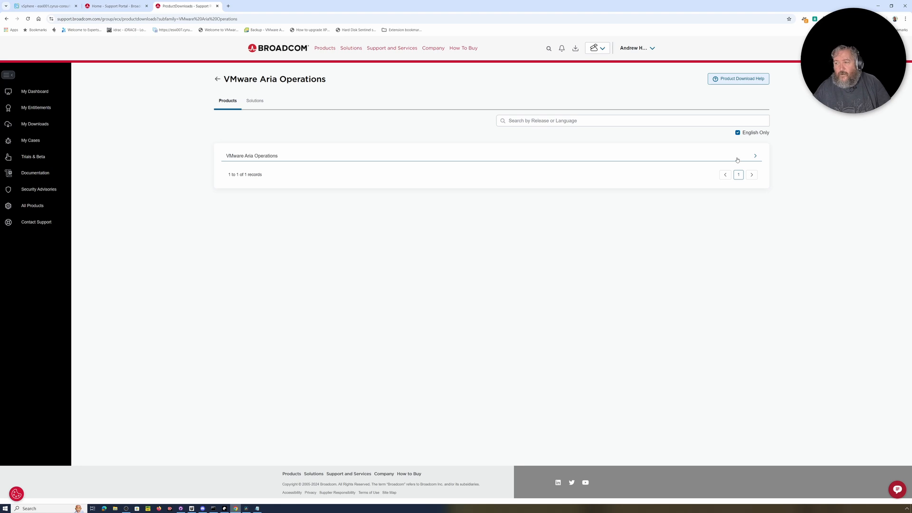
{"action": "left_click", "coordinate": [754, 157]}
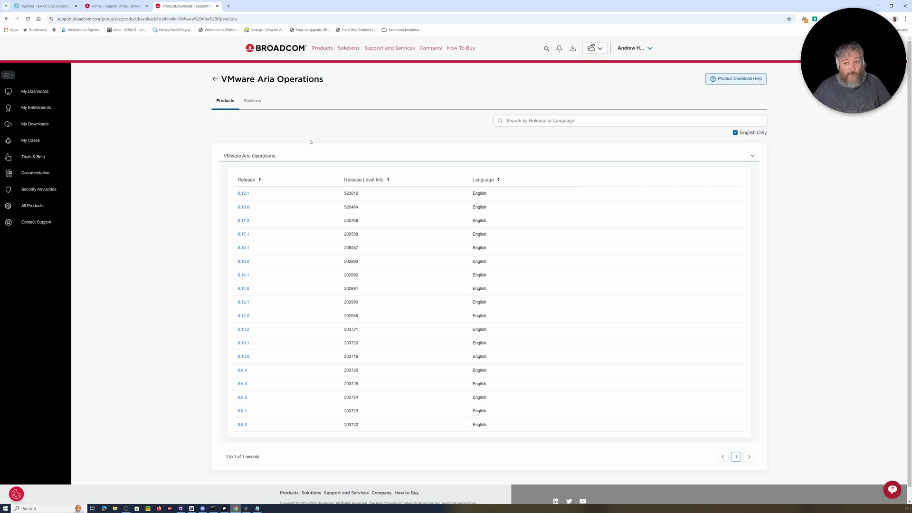
{"action": "left_click", "coordinate": [247, 207]}
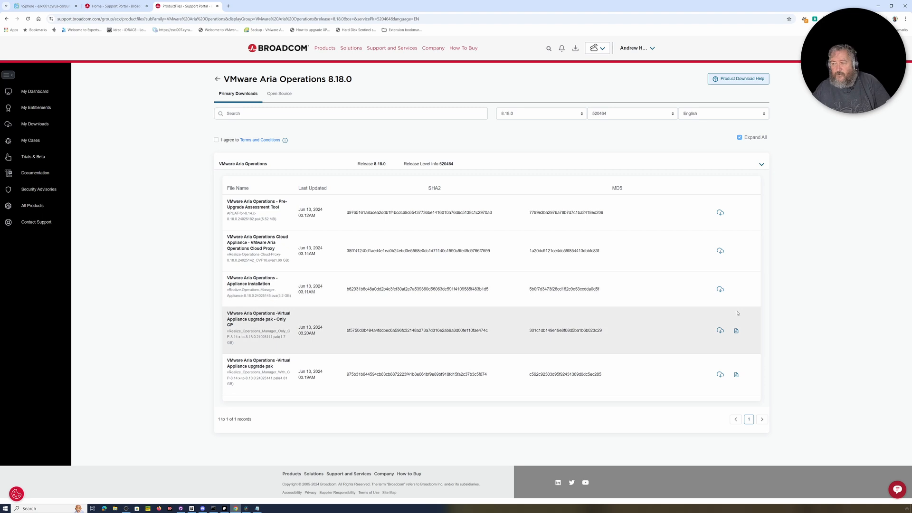
Agree to the 8.18.0 download terms and switch to the vSphere Deploy OVF Template wizard
{"action": "left_click", "coordinate": [216, 139]}
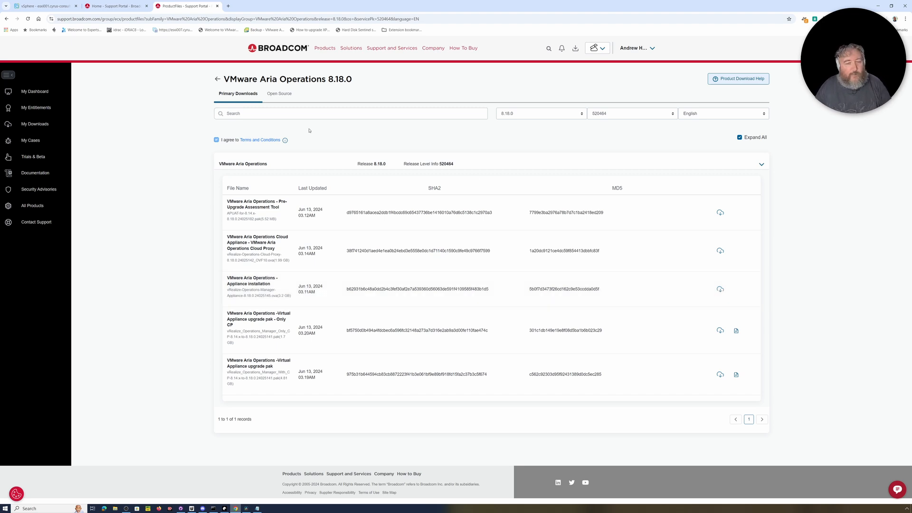
{"action": "left_click", "coordinate": [37, 7]}
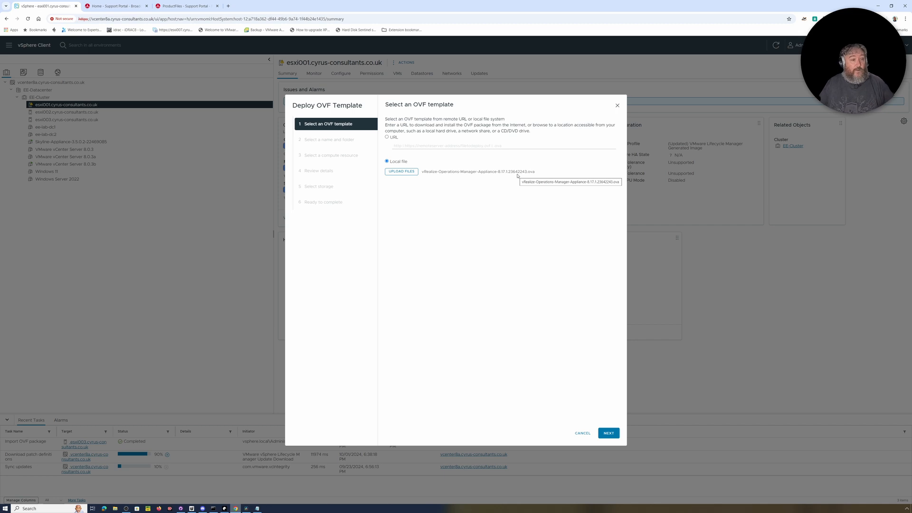
Place the VM in EE-Datacenter on host esxi003.cyrus-consultants.co.uk and continue to Review details
{"action": "left_click", "coordinate": [614, 435]}
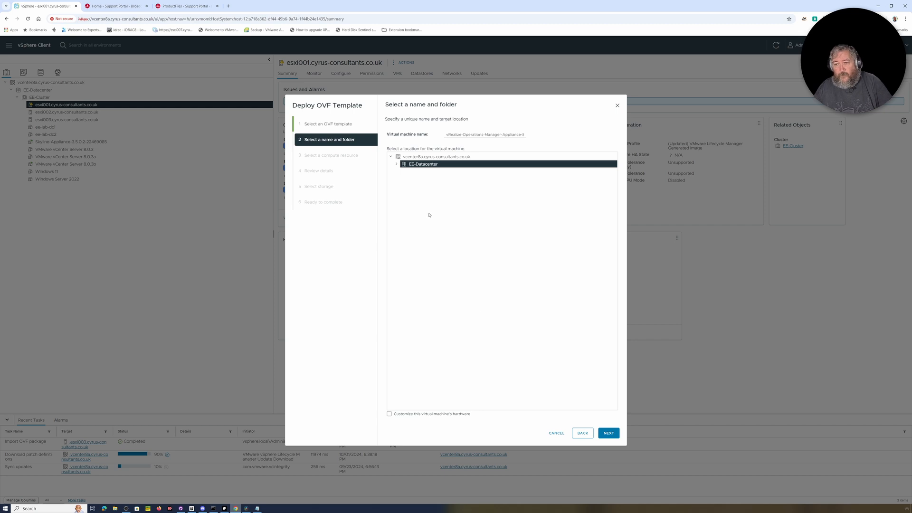
{"action": "left_click", "coordinate": [396, 164]}
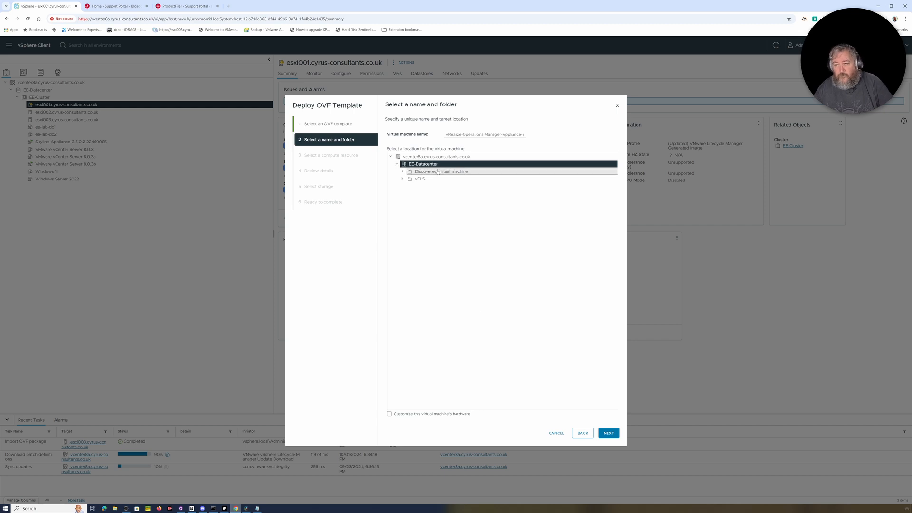
{"action": "left_click", "coordinate": [604, 432]}
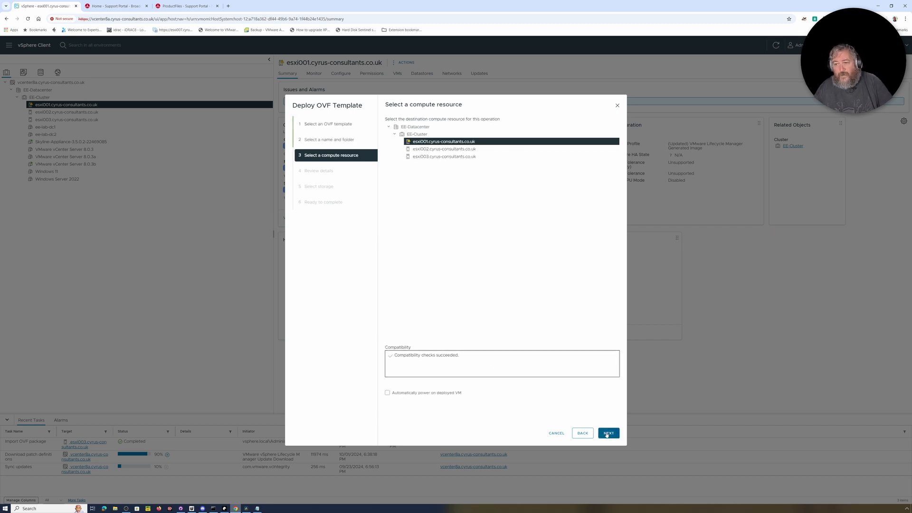
{"action": "left_click", "coordinate": [442, 156]}
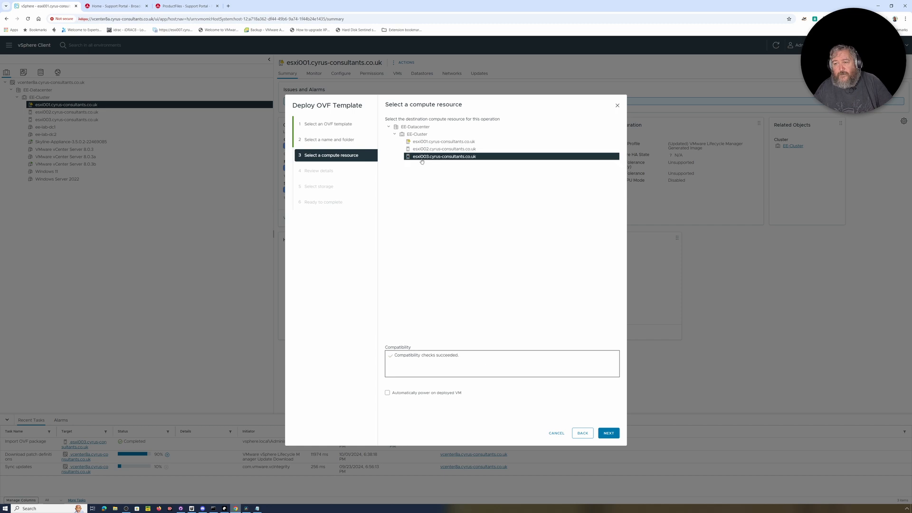
{"action": "left_click", "coordinate": [608, 432]}
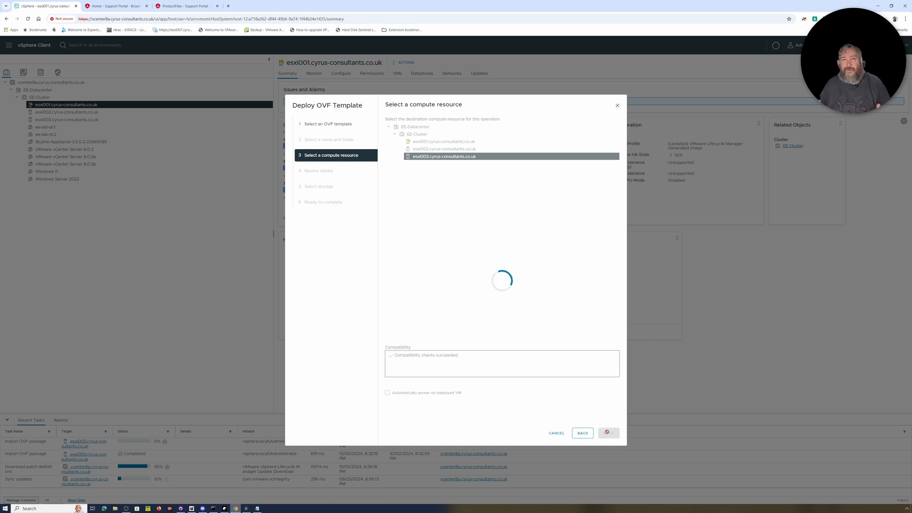
{"action": "left_click", "coordinate": [607, 433]}
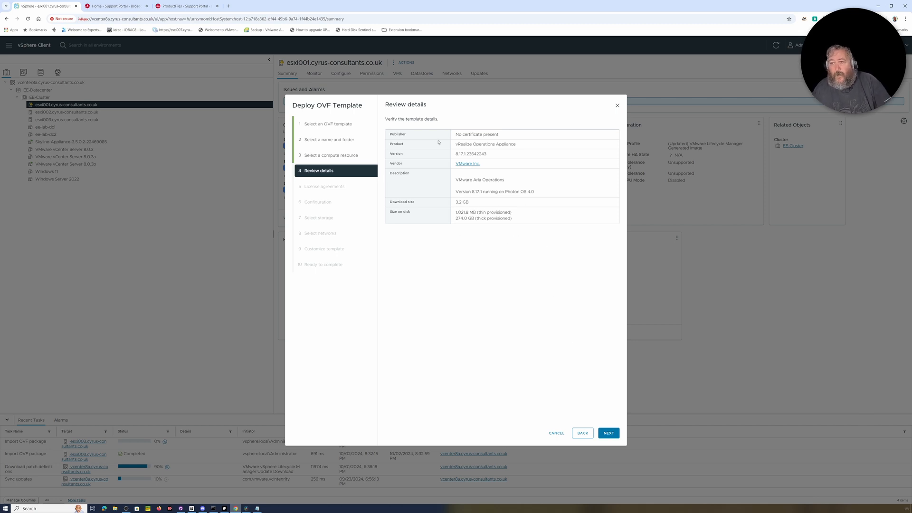
Accept all licences, keep Small size, use datastore nfs_cyrusnas3_archive1, and keep VM Network
{"action": "left_click", "coordinate": [608, 432]}
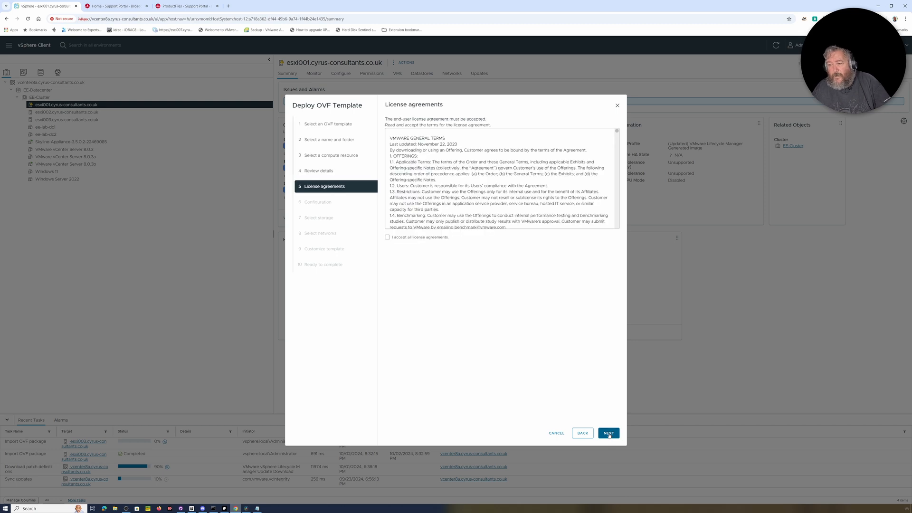
{"action": "left_click", "coordinate": [387, 236]}
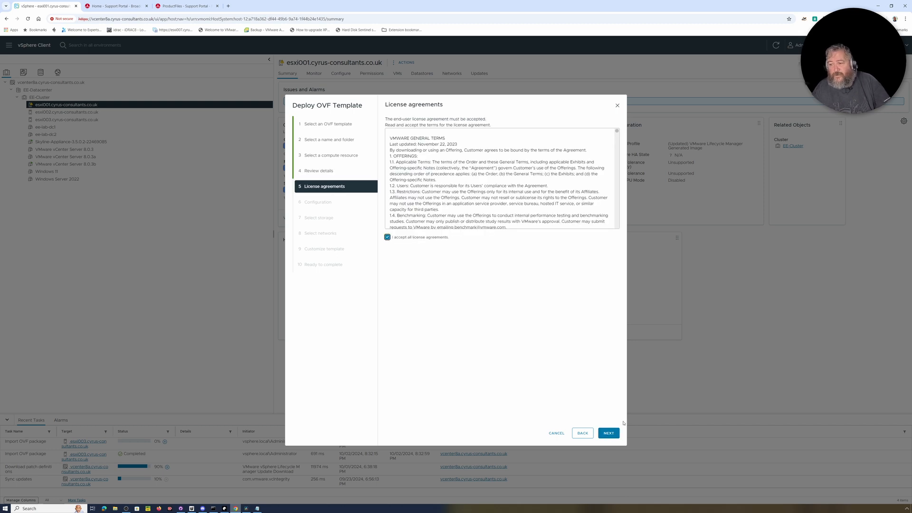
{"action": "left_click", "coordinate": [608, 436]}
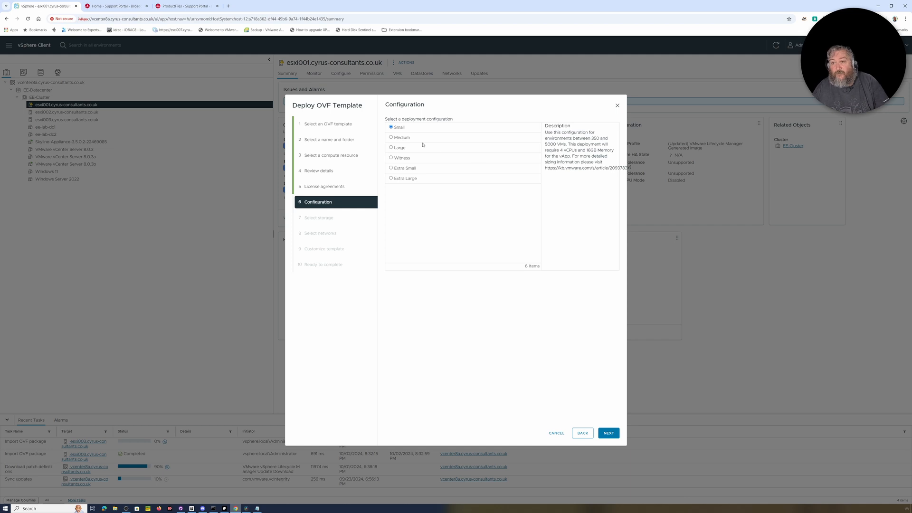
{"action": "left_click", "coordinate": [608, 433]}
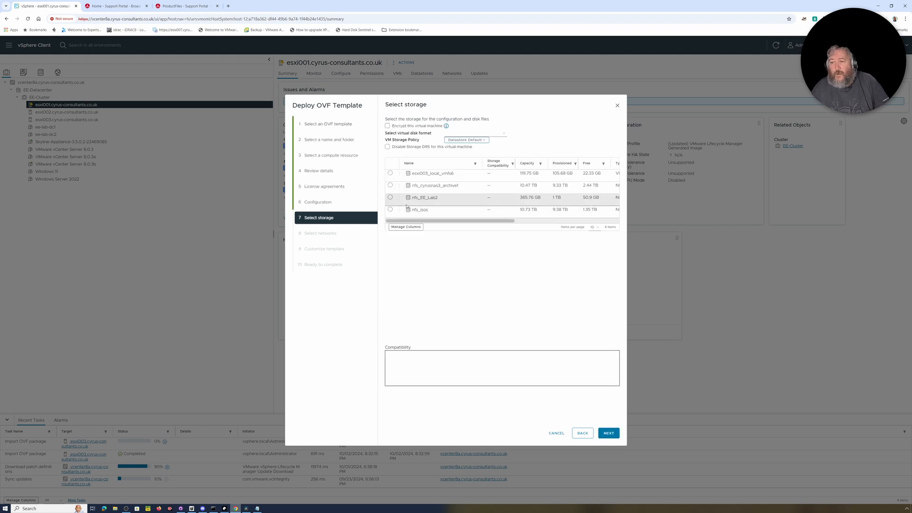
{"action": "left_click", "coordinate": [439, 186]}
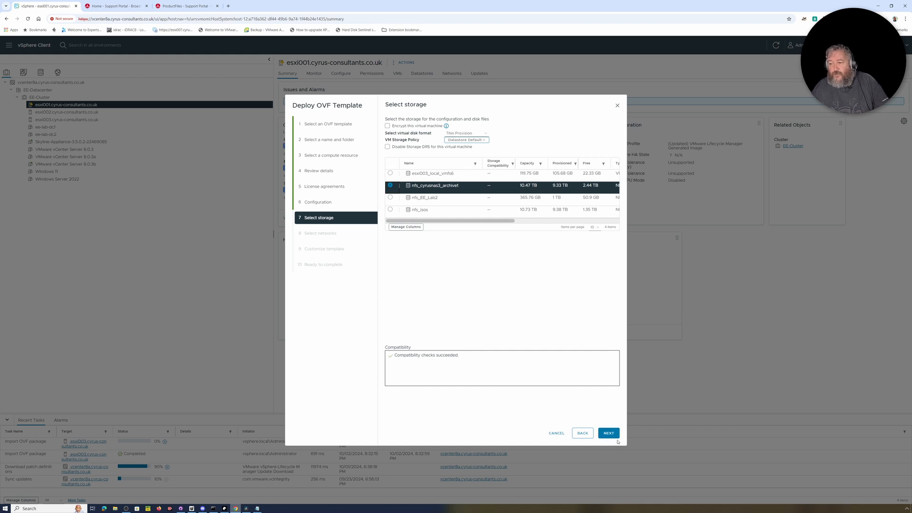
{"action": "left_click", "coordinate": [612, 434]}
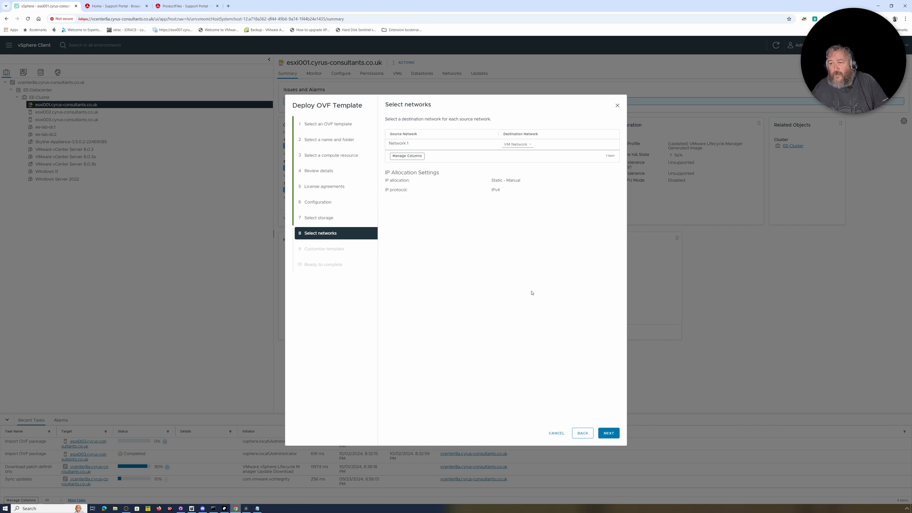
{"action": "left_click", "coordinate": [607, 434]}
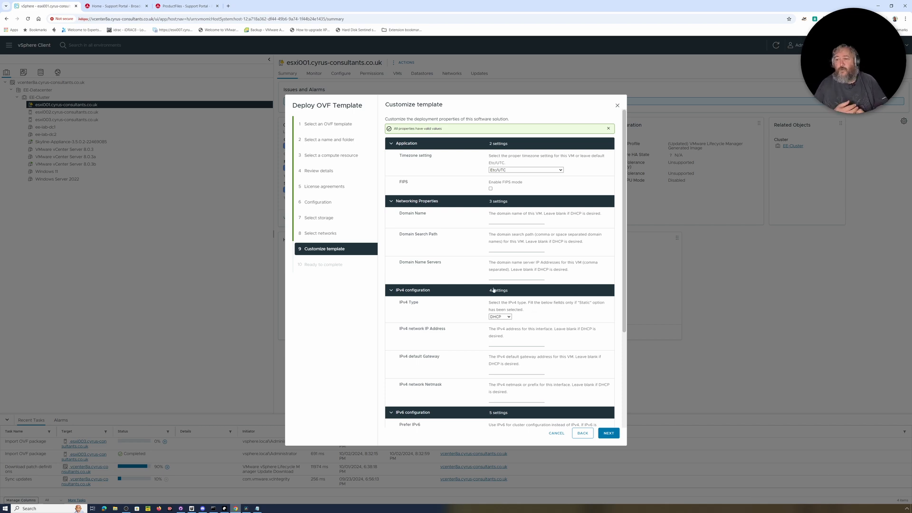
Set the timezone to Europe/London and clear the mistyped domain name entry
{"action": "left_click", "coordinate": [560, 169]}
{"action": "scroll", "coordinate": [539, 251], "scroll_direction": "down", "scroll_amount": 5}
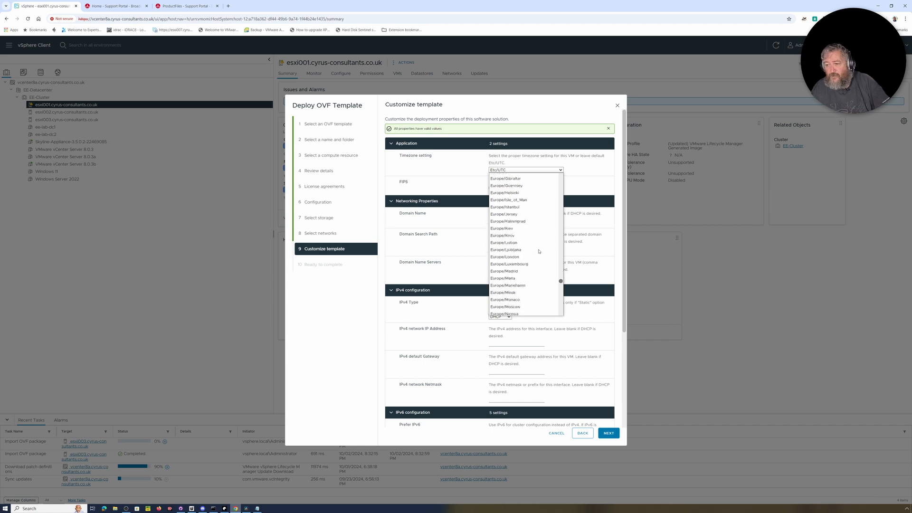
{"action": "left_click", "coordinate": [519, 215]}
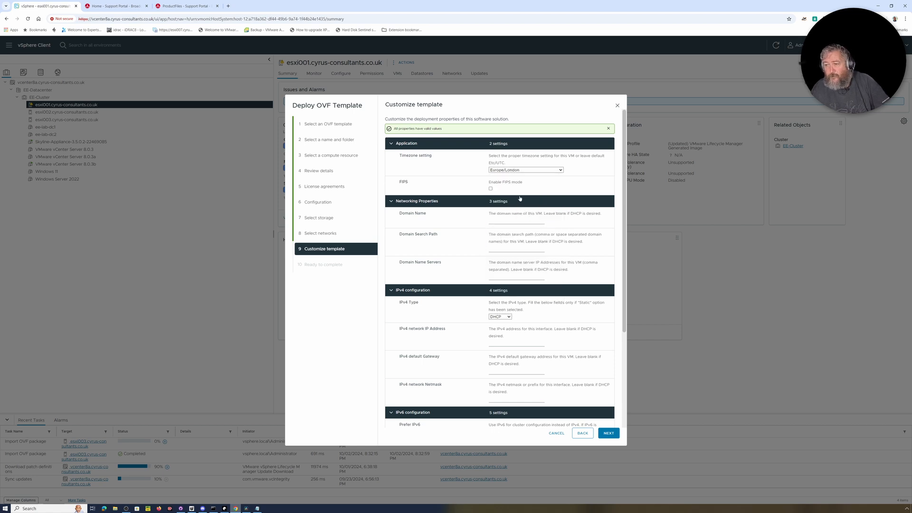
{"action": "left_click", "coordinate": [510, 222]}
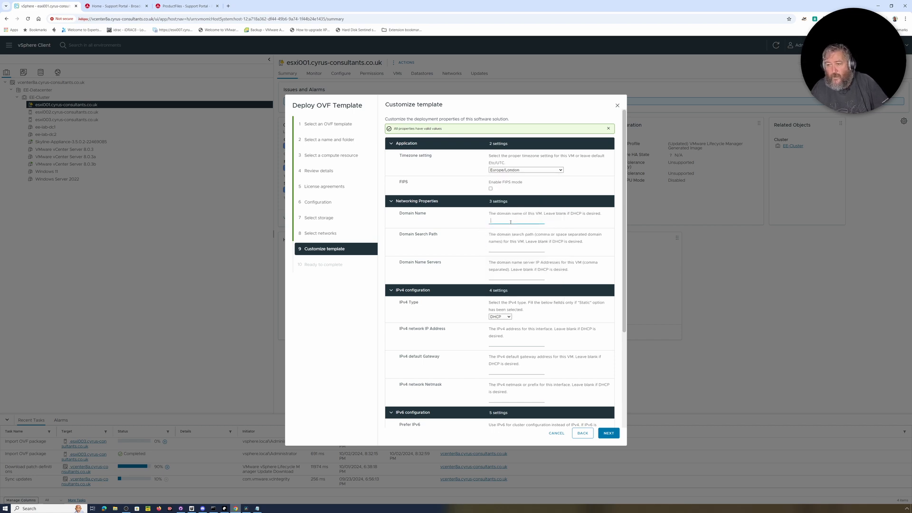
{"action": "type", "text": "cyhrus"}
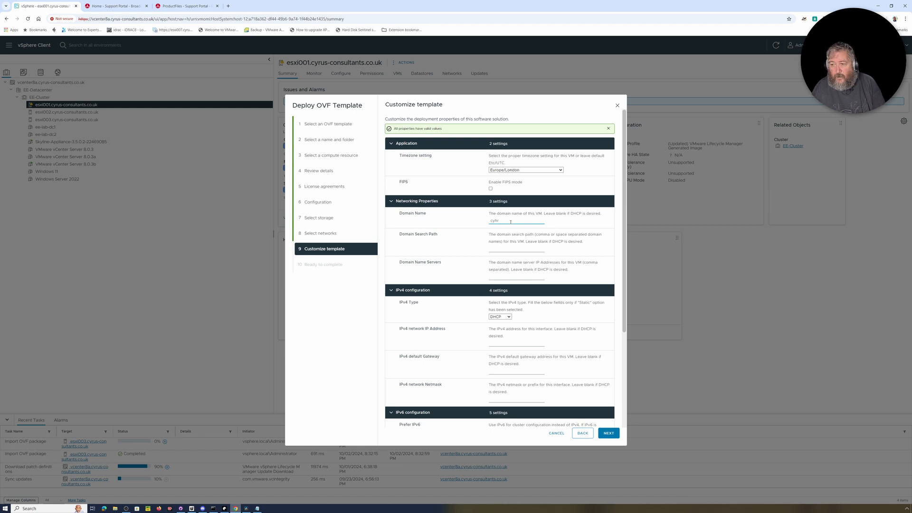
{"action": "key", "text": "BackSpace"}
{"action": "key", "text": "BackSpace"}
{"action": "key", "text": "BackSpace"}
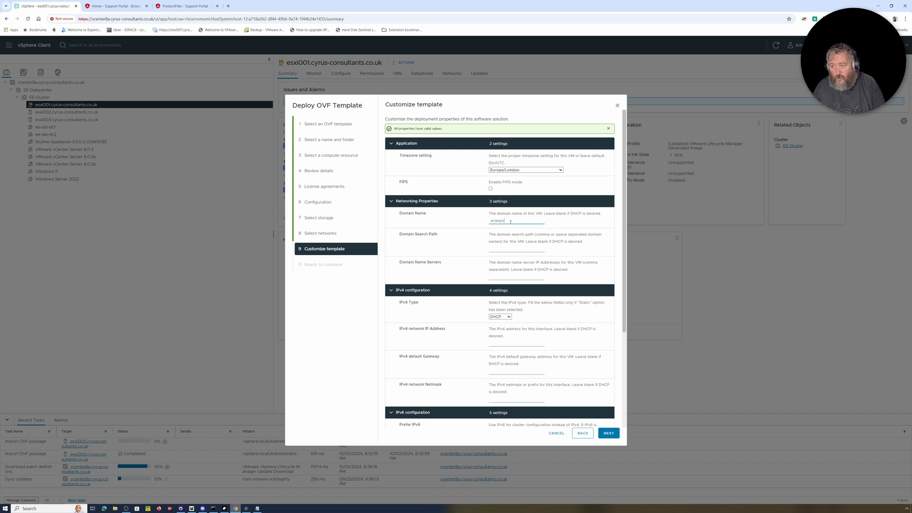
Enter cyrus-consultants.co.uk as domain search path, copy it into DNS servers, and continue to Ready to complete
{"action": "left_click", "coordinate": [500, 248]}
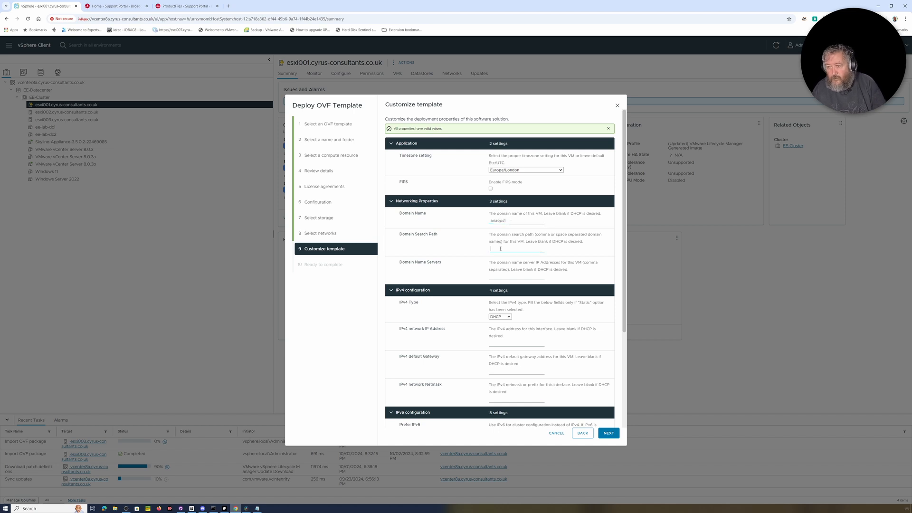
{"action": "type", "text": "cyrus"}
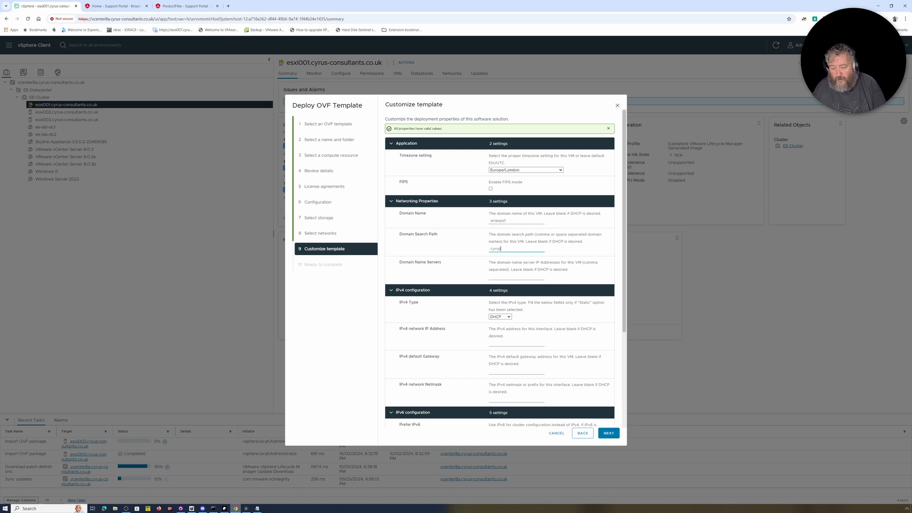
{"action": "type", "text": "-consultants.co.uk"}
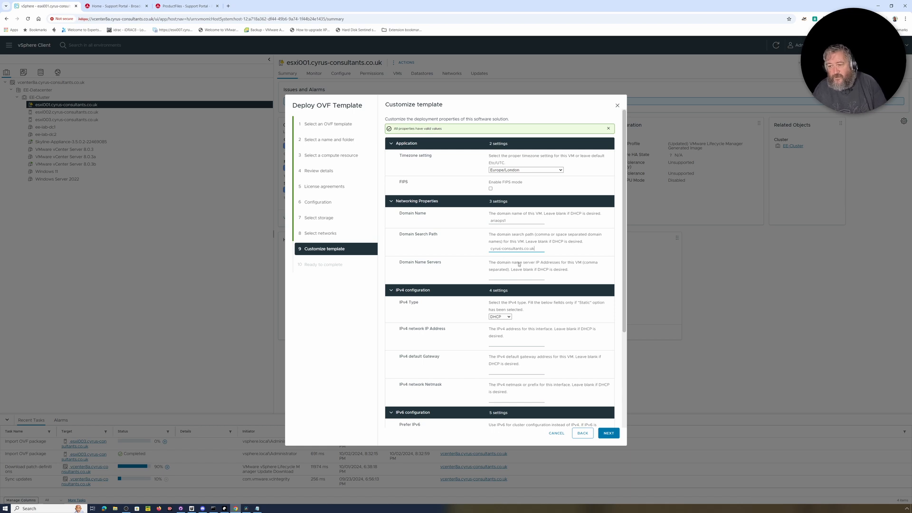
{"action": "left_click_drag", "start_coordinate": [539, 248], "coordinate": [481, 249]}
{"action": "key", "text": "ctrl+c"}
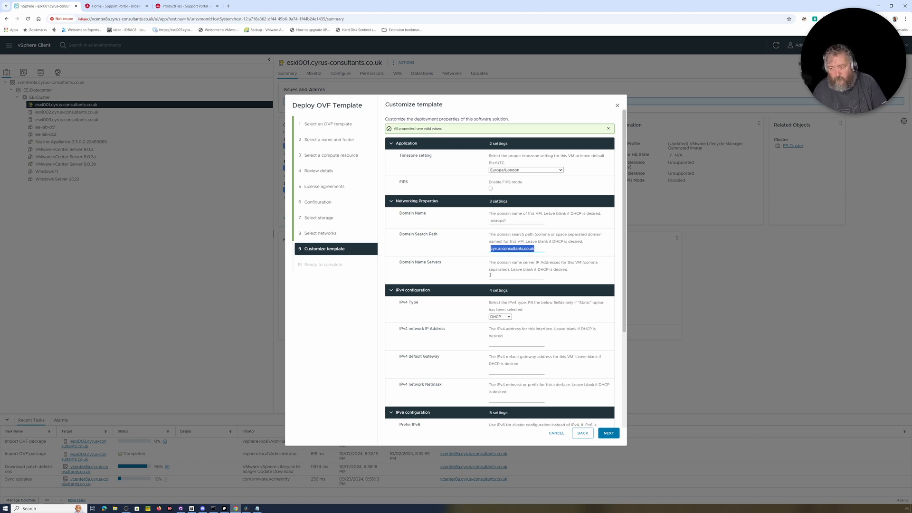
{"action": "left_click", "coordinate": [501, 275]}
{"action": "key", "text": "ctrl+v"}
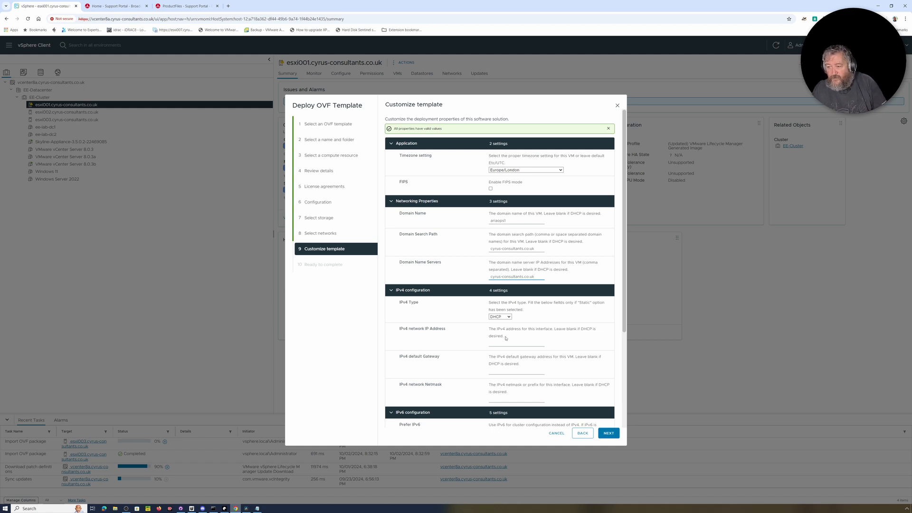
{"action": "scroll", "coordinate": [506, 338], "scroll_direction": "down", "scroll_amount": 3}
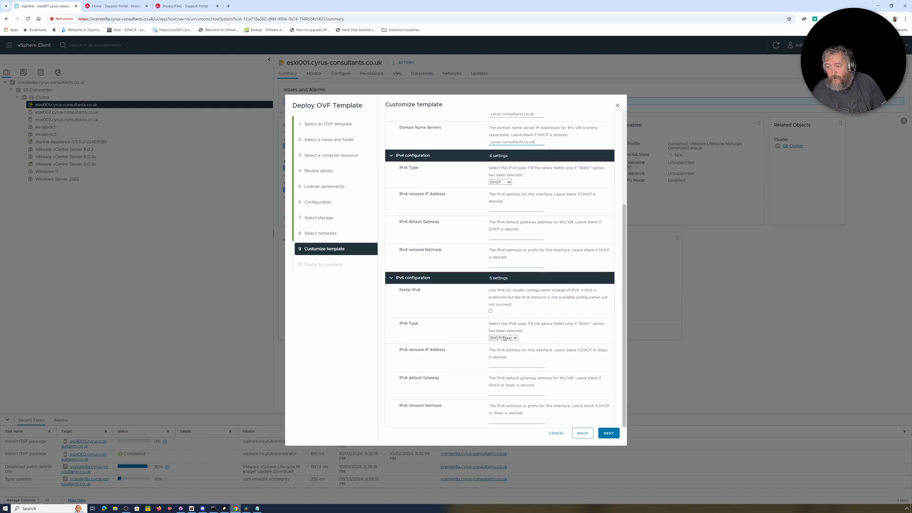
{"action": "left_click", "coordinate": [609, 432]}
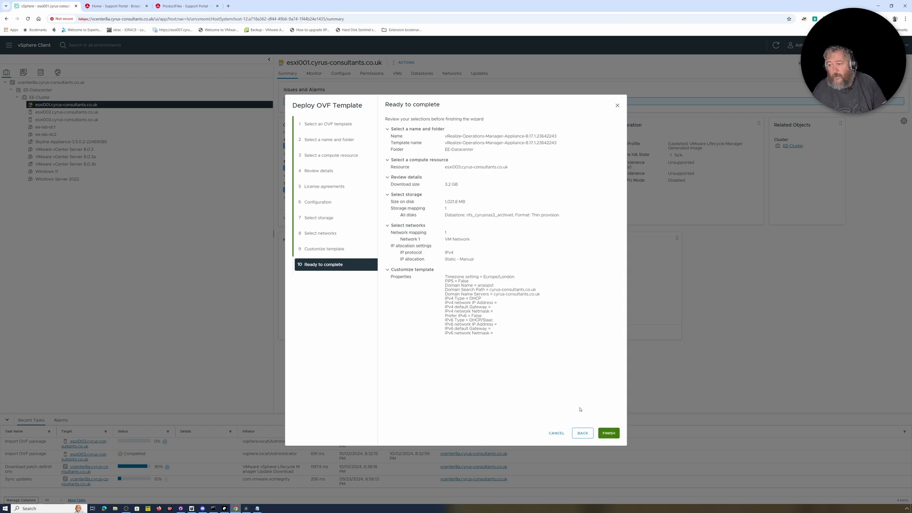
Finish the deployment, widen the Recent Tasks Status column to read the error, then move to ESXi Host Client
{"action": "left_click", "coordinate": [608, 432]}
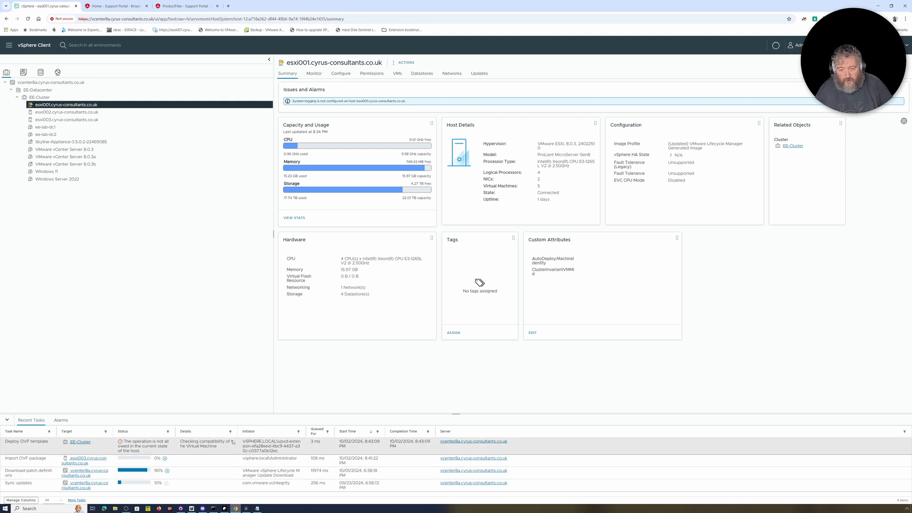
{"action": "left_click_drag", "start_coordinate": [176, 431], "coordinate": [309, 429]}
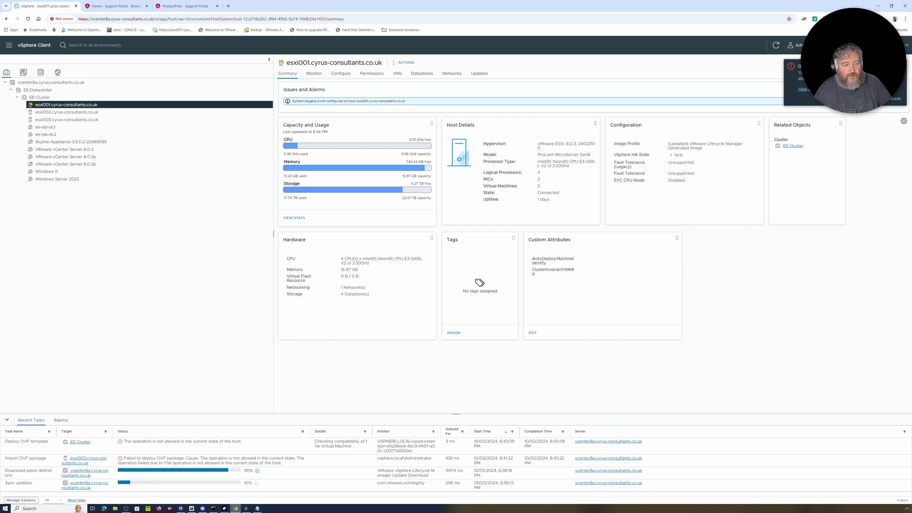
{"action": "left_click", "coordinate": [126, 508]}
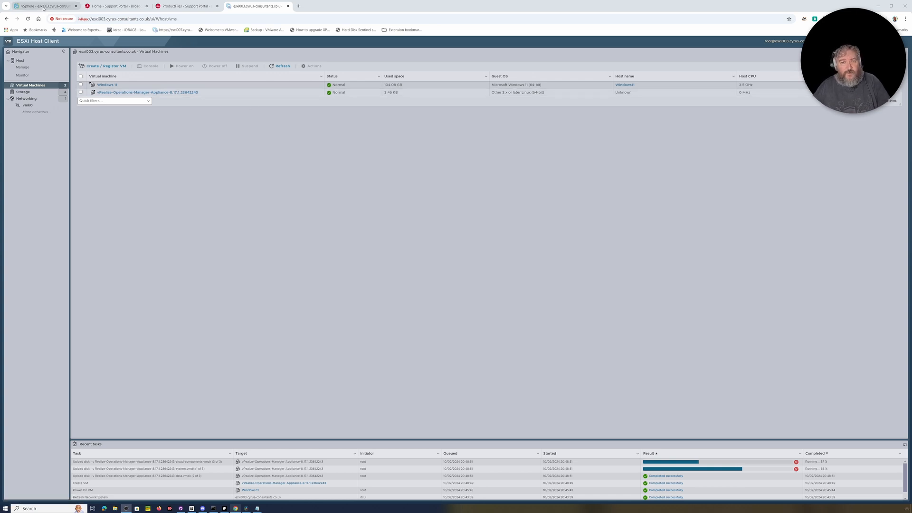
Return to vSphere Client and display the esxi003 host Summary
{"action": "left_click", "coordinate": [45, 6]}
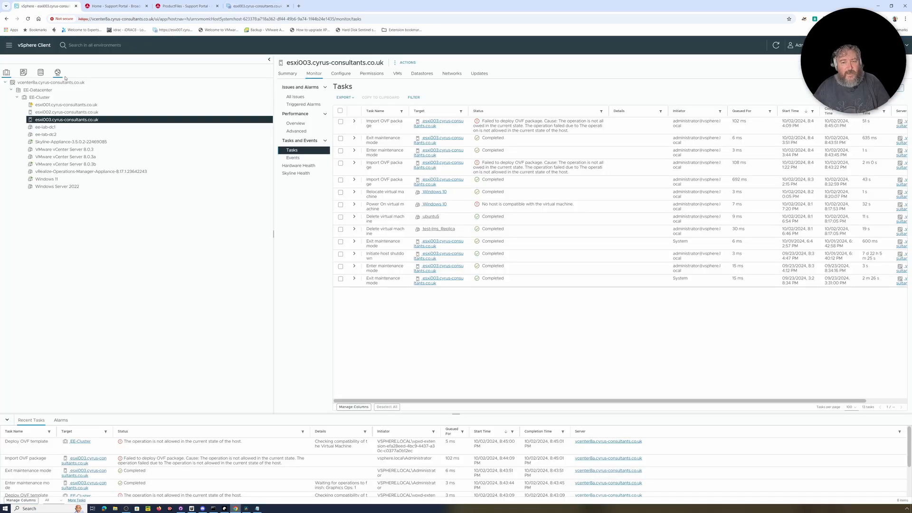
{"action": "left_click", "coordinate": [292, 78]}
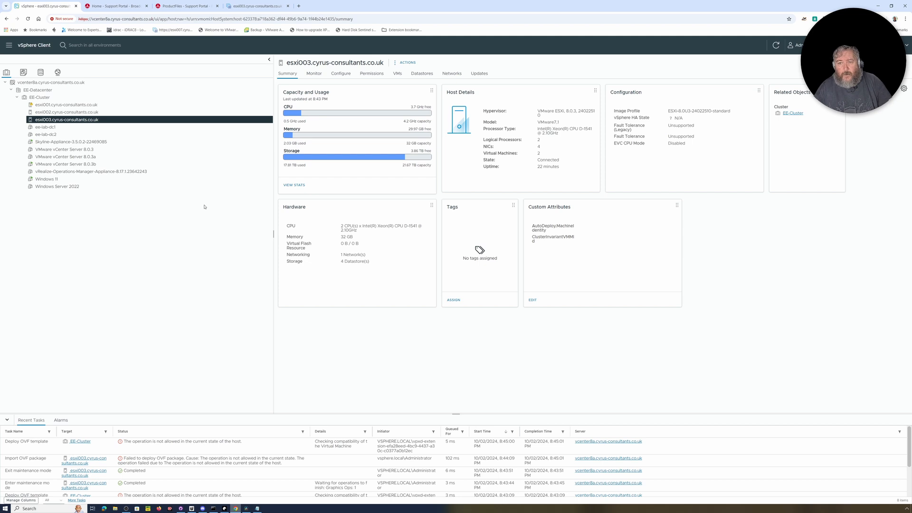
Switch to the ESXi Host Client tab to work with the appliance VM
{"action": "left_click", "coordinate": [268, 9]}
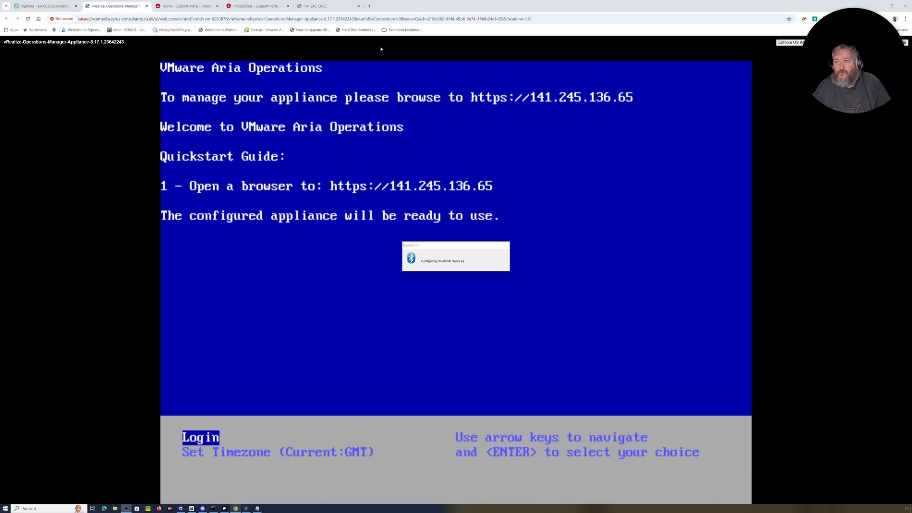
Reload the 141.245.136.65 tab and proceed past the untrusted certificate warning
{"action": "left_click", "coordinate": [327, 7]}
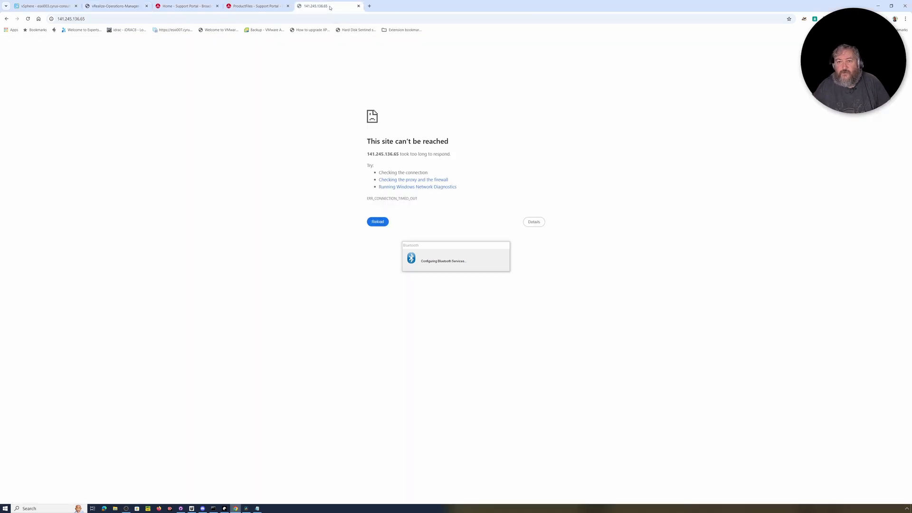
{"action": "left_click", "coordinate": [27, 18]}
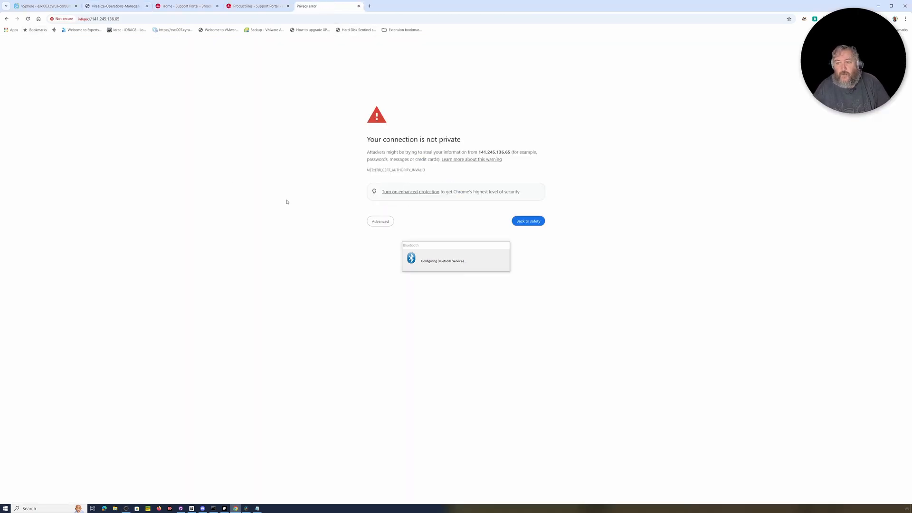
{"action": "left_click", "coordinate": [381, 221]}
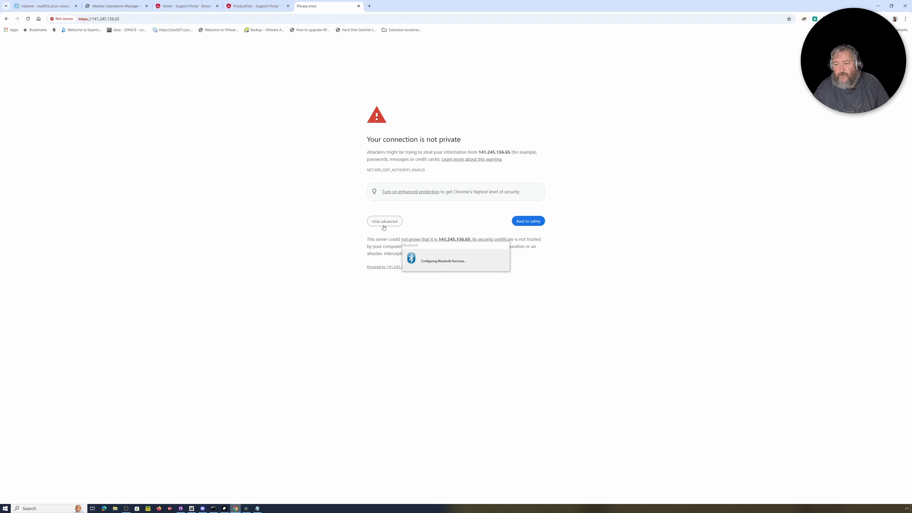
{"action": "left_click", "coordinate": [391, 267]}
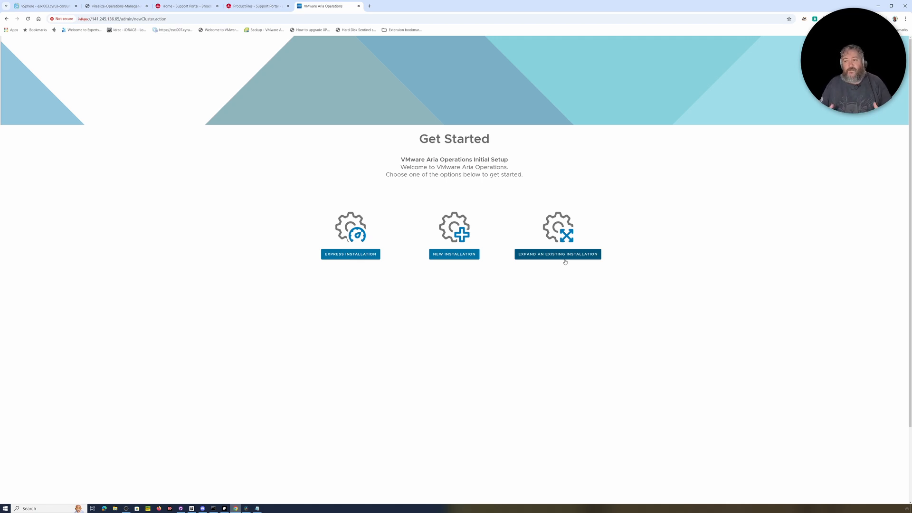
Choose NEW INSTALLATION on the Get Started page to launch the New Cluster wizard
{"action": "left_click", "coordinate": [454, 255]}
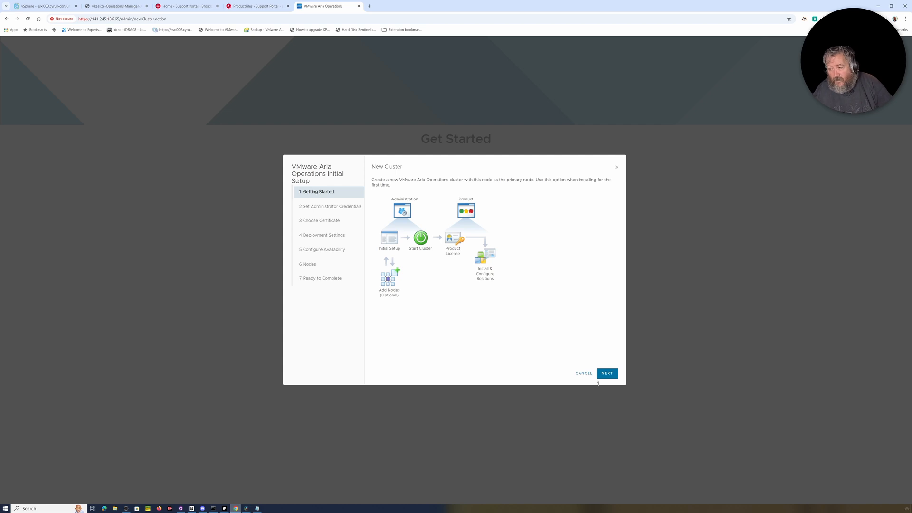
Enter and confirm the admin account password in the New Cluster wizard
{"action": "left_click", "coordinate": [604, 374]}
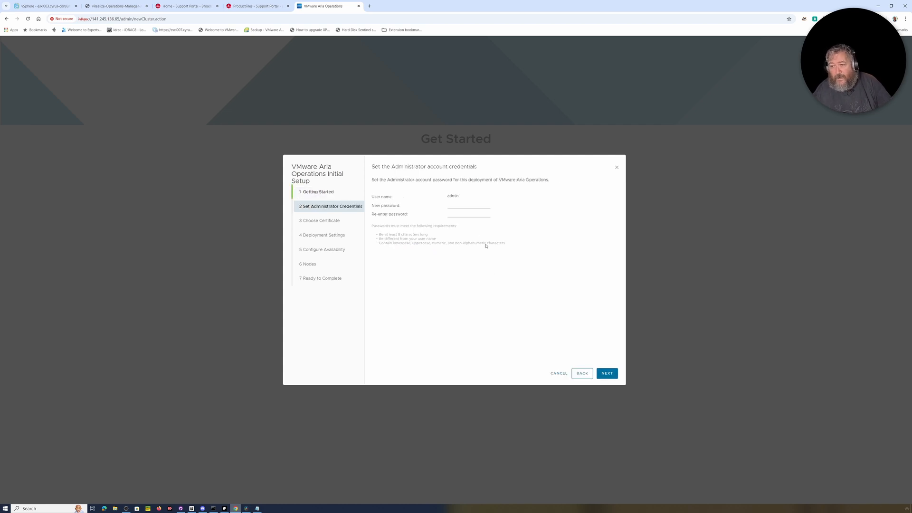
{"action": "left_click", "coordinate": [460, 203]}
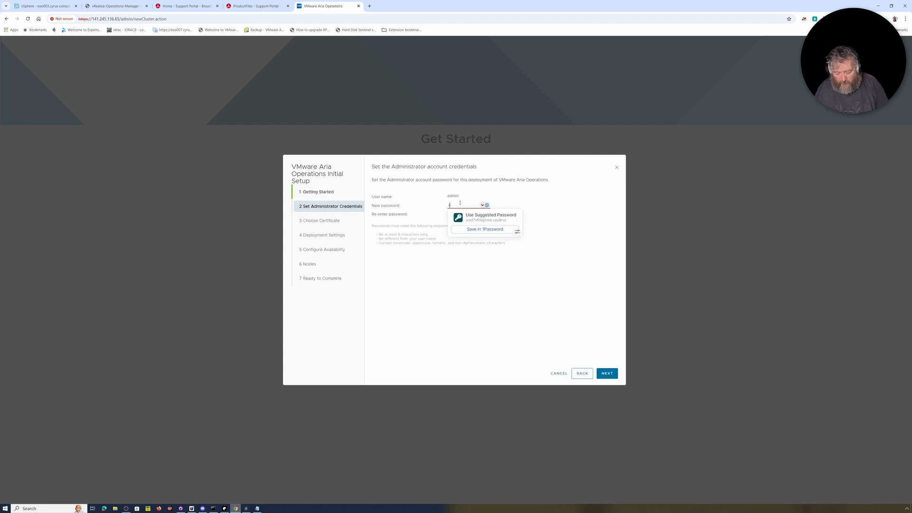
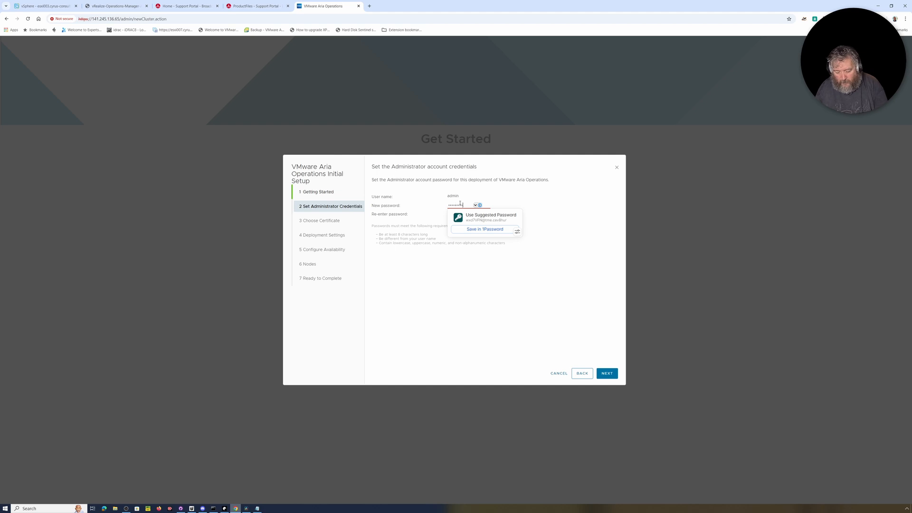
{"action": "key", "text": "Tab"}
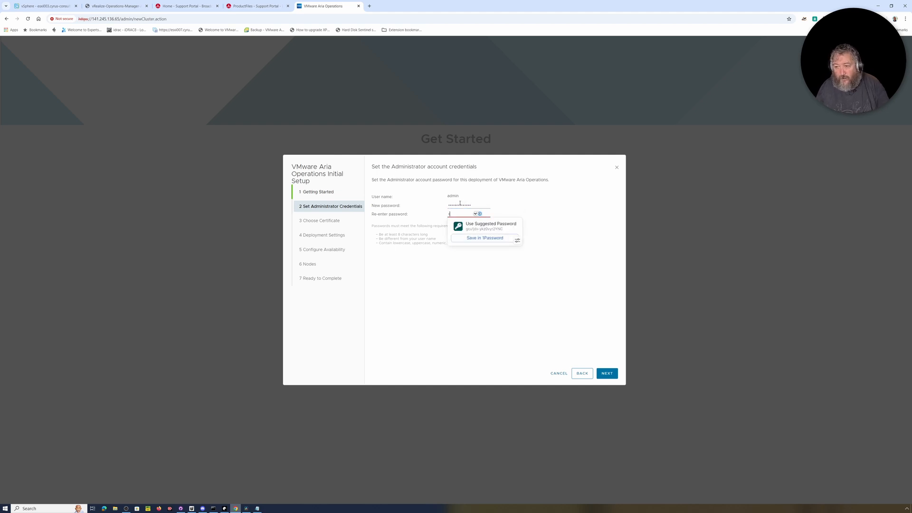
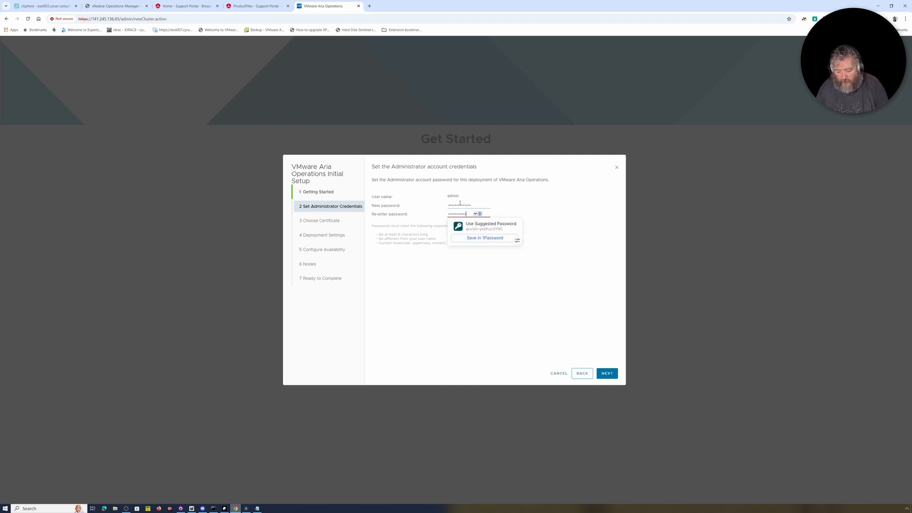
{"action": "left_click", "coordinate": [501, 352]}
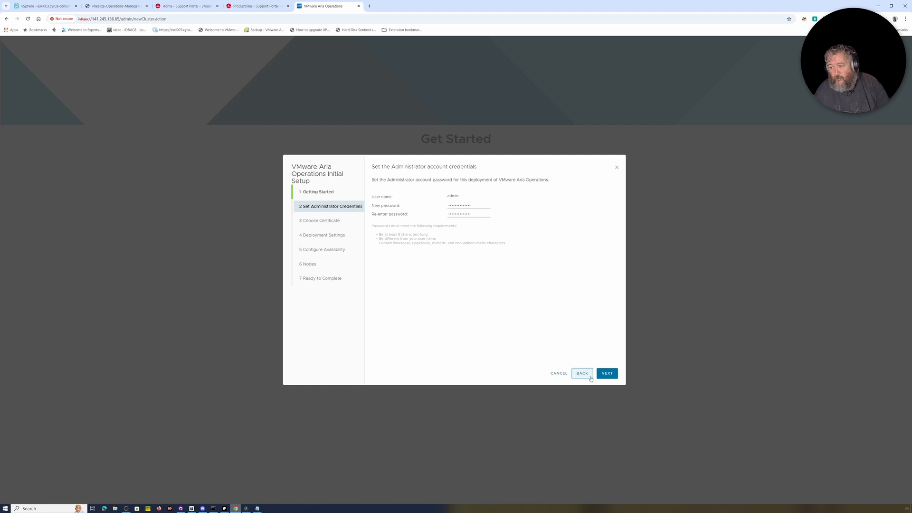
{"action": "left_click", "coordinate": [607, 373]}
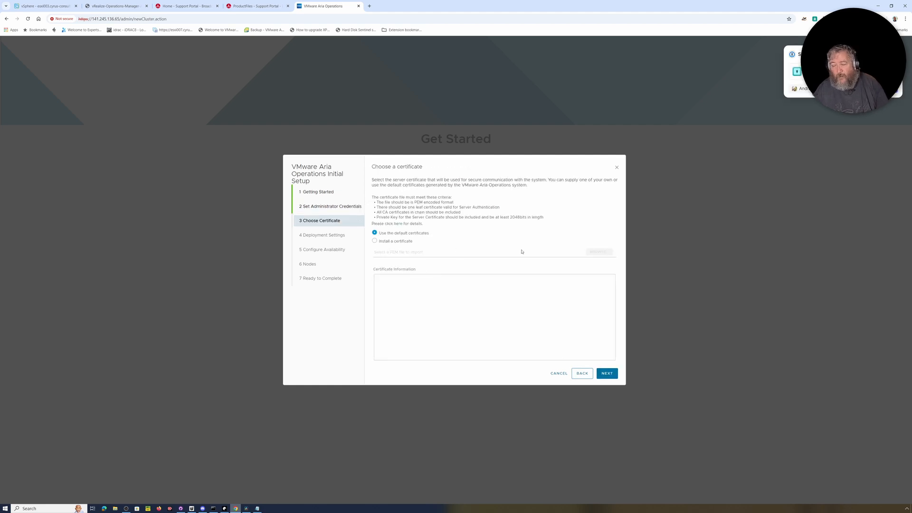
Keep the default certificates and name the cluster primary node aria-node1
{"action": "left_click", "coordinate": [605, 374]}
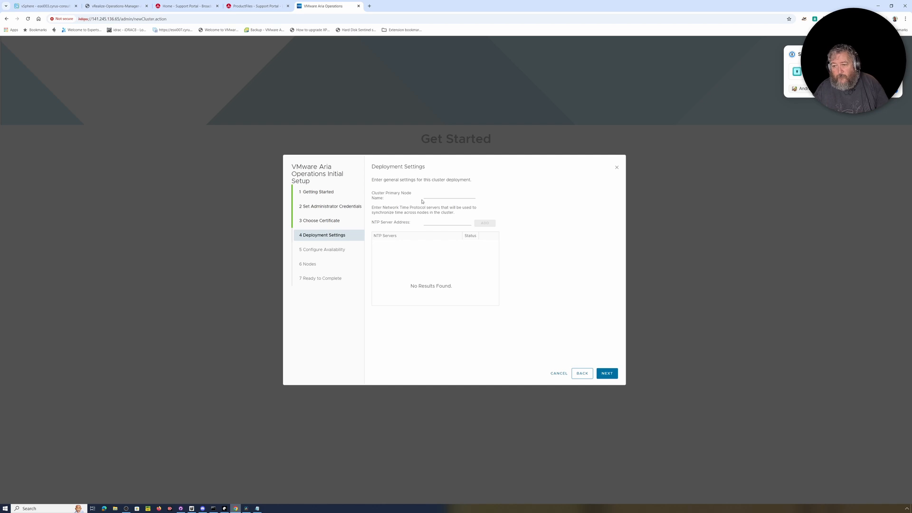
{"action": "left_click", "coordinate": [443, 195]}
{"action": "type", "text": "ARIA"}
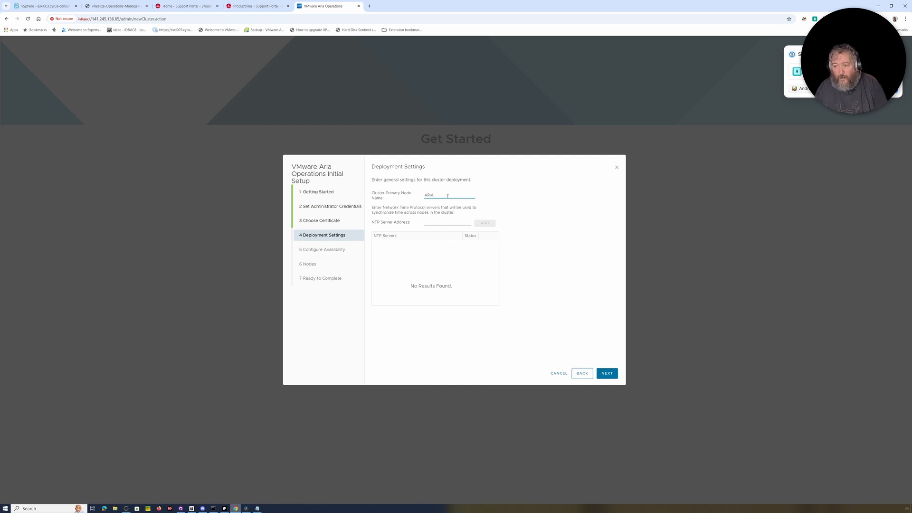
{"action": "key", "text": "BackSpace"}
{"action": "key", "text": "BackSpace"}
{"action": "key", "text": "BackSpace"}
{"action": "key", "text": "BackSpace"}
{"action": "type", "text": "arian-node1"}
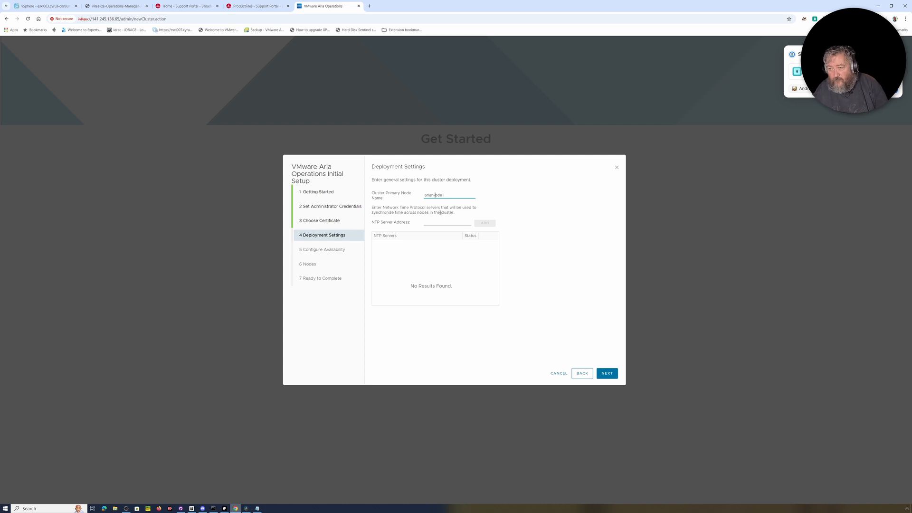
{"action": "key", "text": "End"}
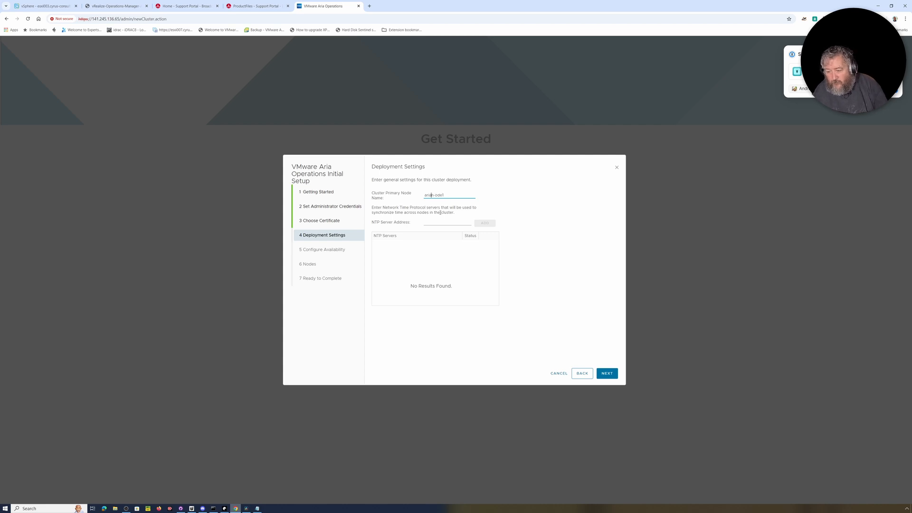
{"action": "type", "text": "-"}
{"action": "key", "text": "Delete"}
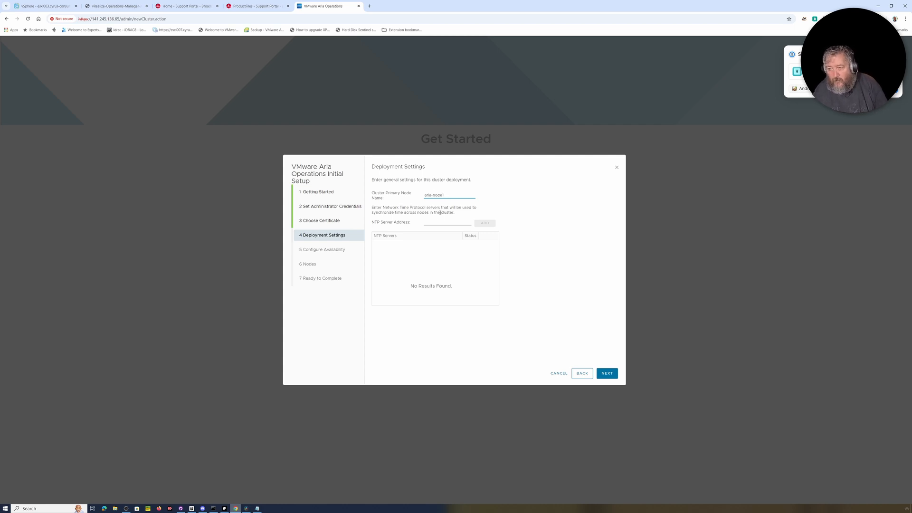
Add NTP servers 141.245.137.52 and 141.245.137.54, then continue
{"action": "left_click", "coordinate": [436, 222]}
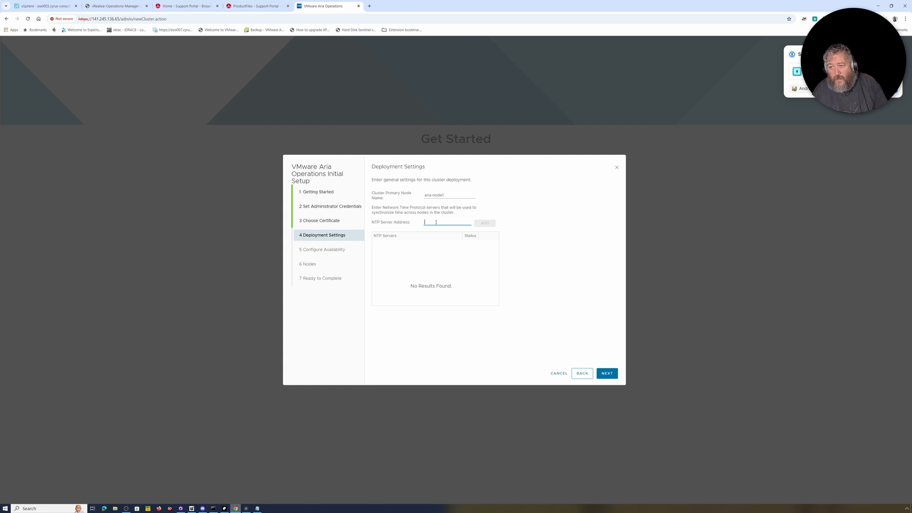
{"action": "type", "text": "141.245.13"}
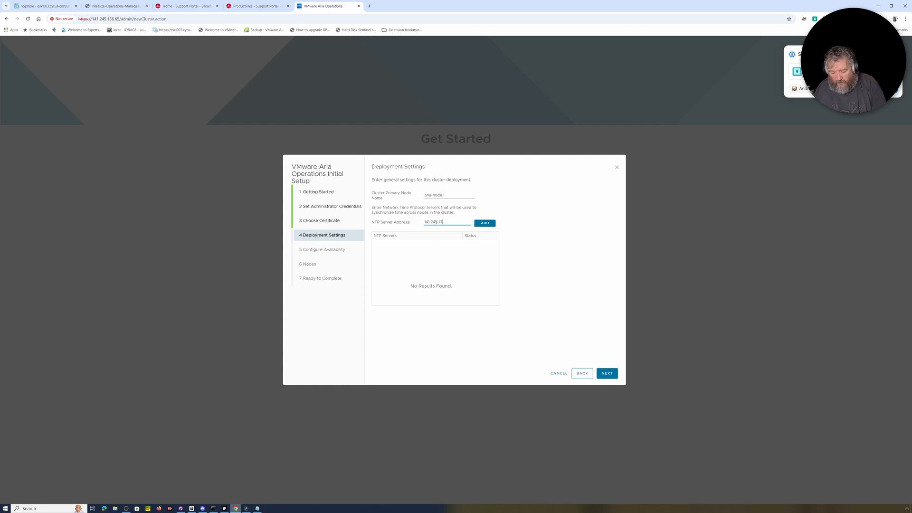
{"action": "type", "text": "7.52"}
{"action": "key", "text": "Return"}
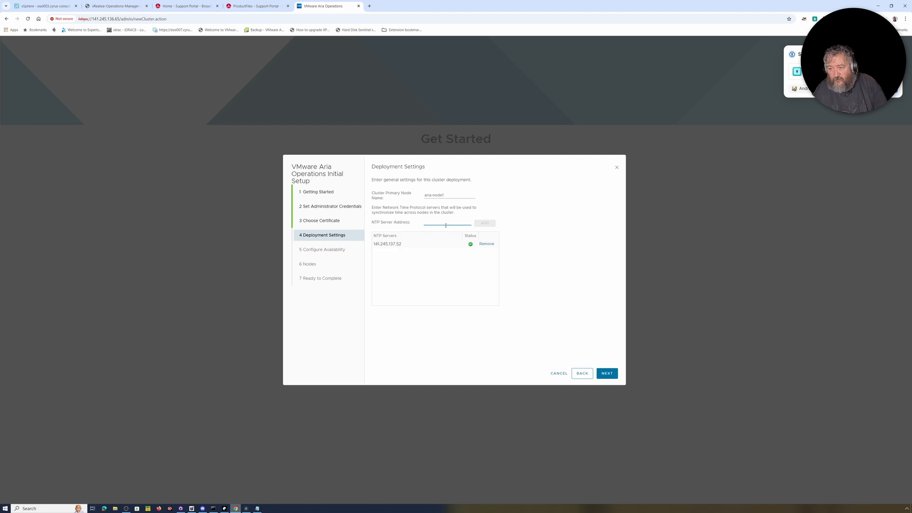
{"action": "type", "text": "141..2"}
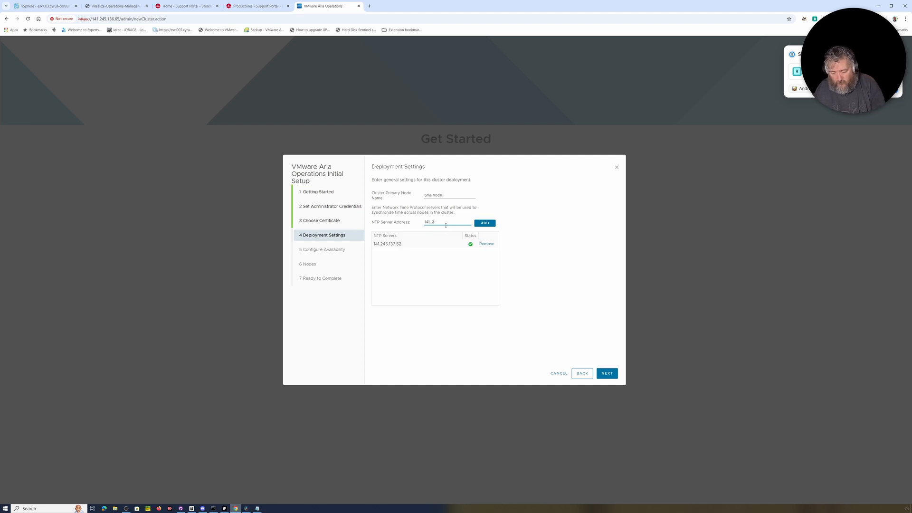
{"action": "key", "text": "BackSpace"}
{"action": "type", "text": "141.245.13"}
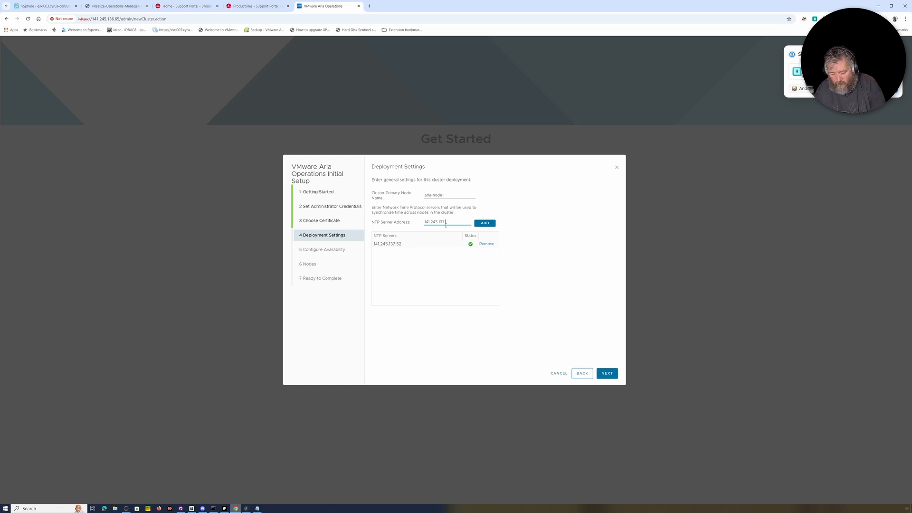
{"action": "type", "text": "7.54"}
{"action": "left_click", "coordinate": [484, 223]}
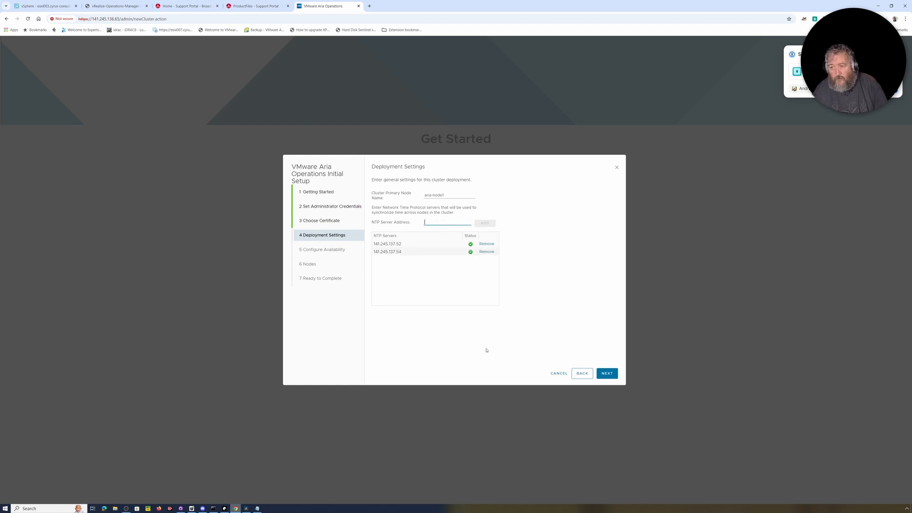
{"action": "left_click", "coordinate": [608, 373]}
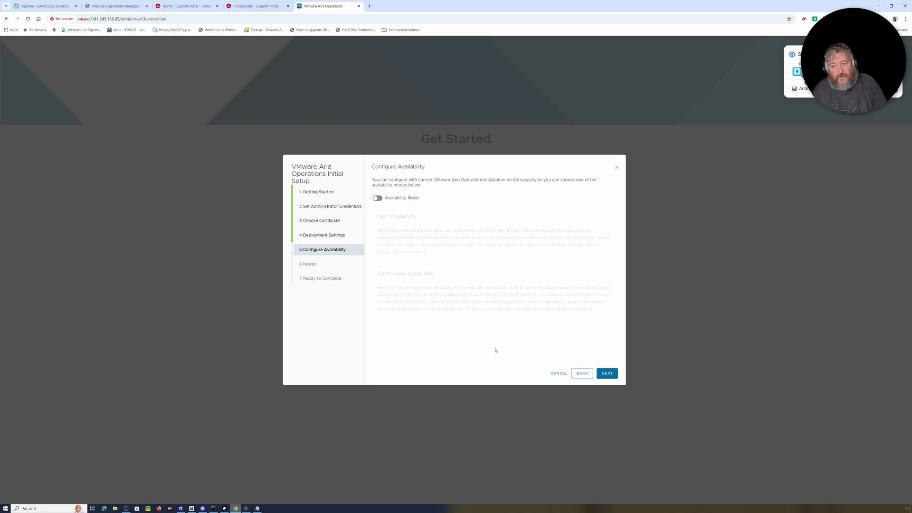
Leave availability mode off, add no extra nodes, and finish the wizard
{"action": "left_click", "coordinate": [608, 377]}
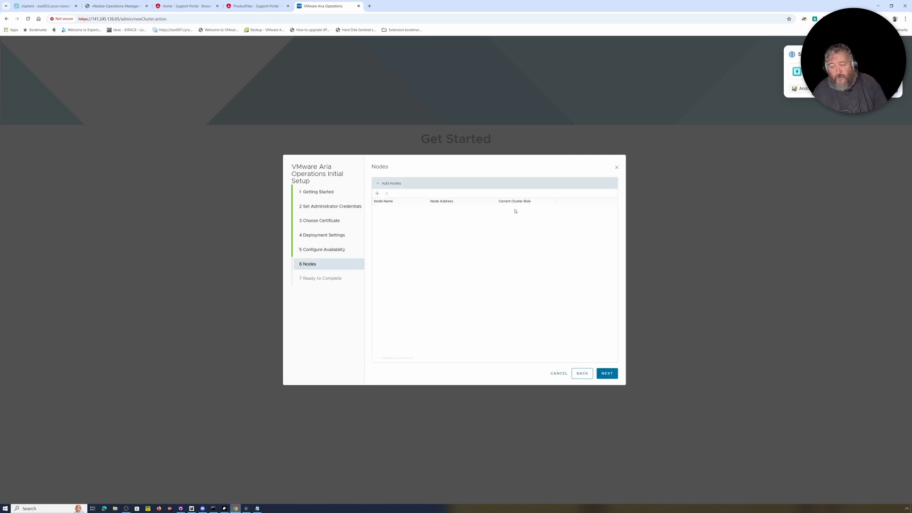
{"action": "left_click", "coordinate": [609, 375]}
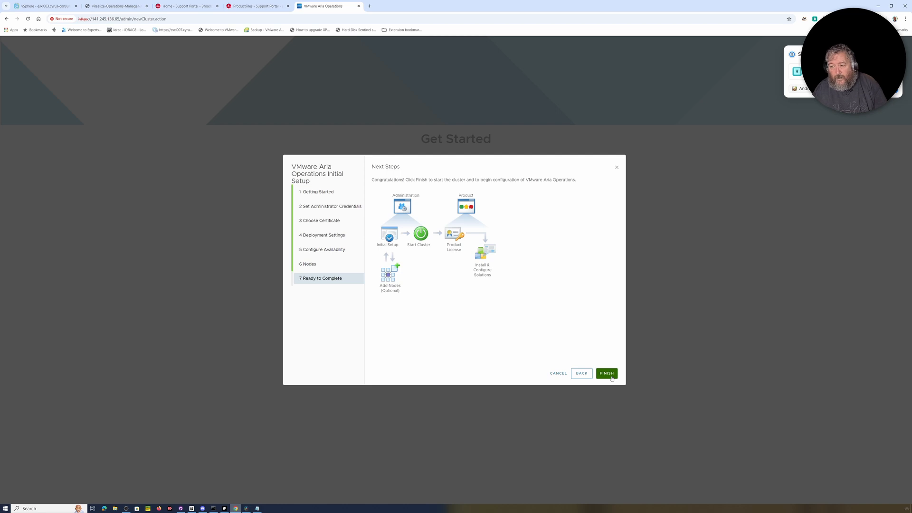
{"action": "left_click", "coordinate": [609, 374]}
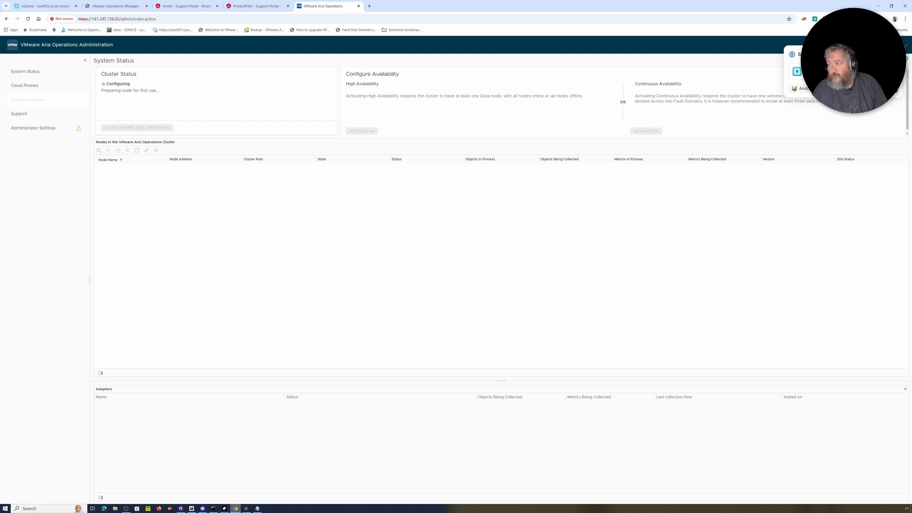
Dismiss the password manager save prompt while aria-node1 is prepared
{"action": "left_click", "coordinate": [895, 54]}
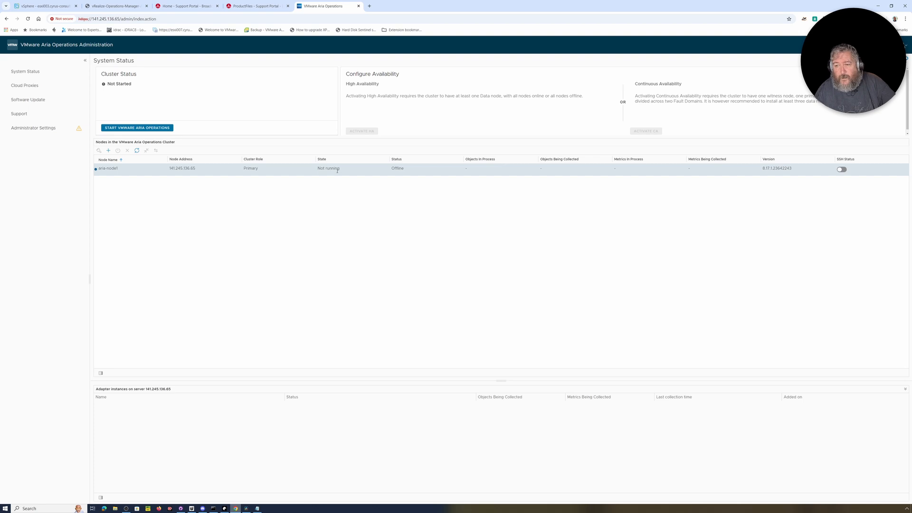
Start VMware Aria Operations and confirm the first application startup
{"action": "left_click", "coordinate": [137, 128]}
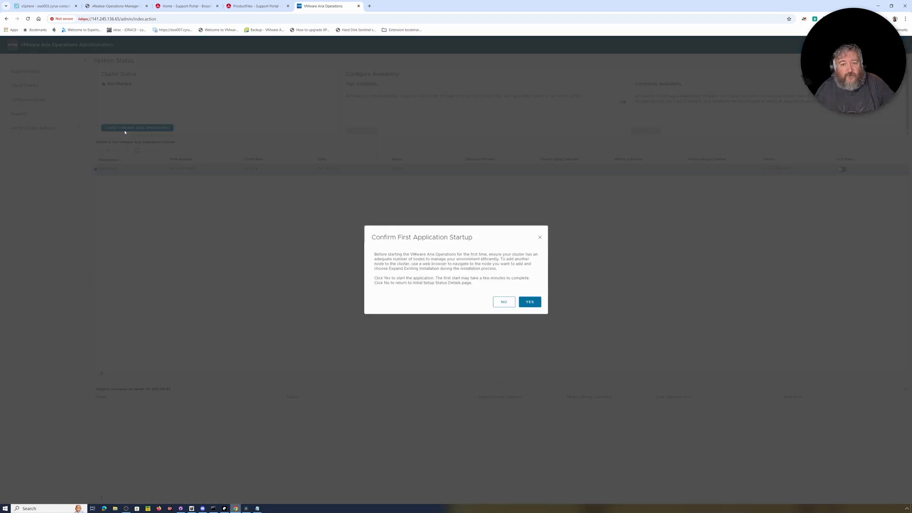
{"action": "left_click", "coordinate": [529, 302]}
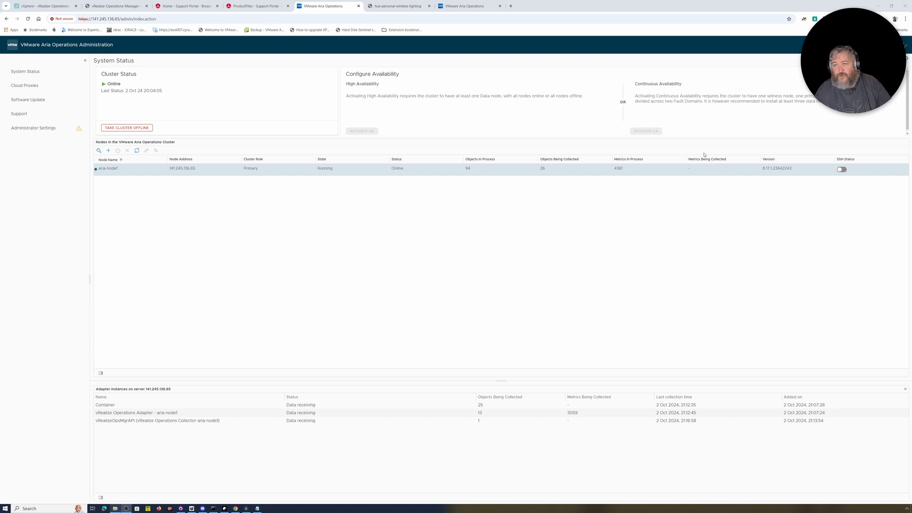
{"action": "left_click", "coordinate": [464, 9]}
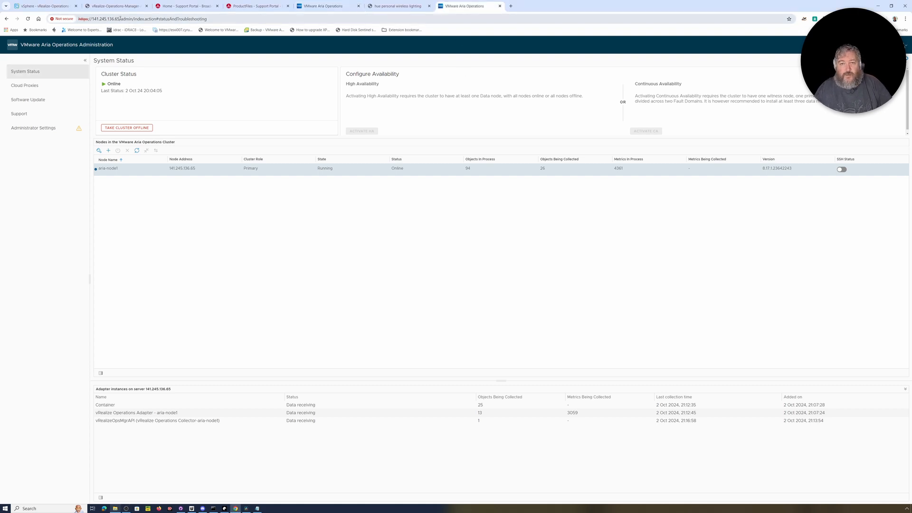
{"action": "left_click_drag", "start_coordinate": [121, 19], "coordinate": [241, 19]}
{"action": "key", "text": "BackSpace"}
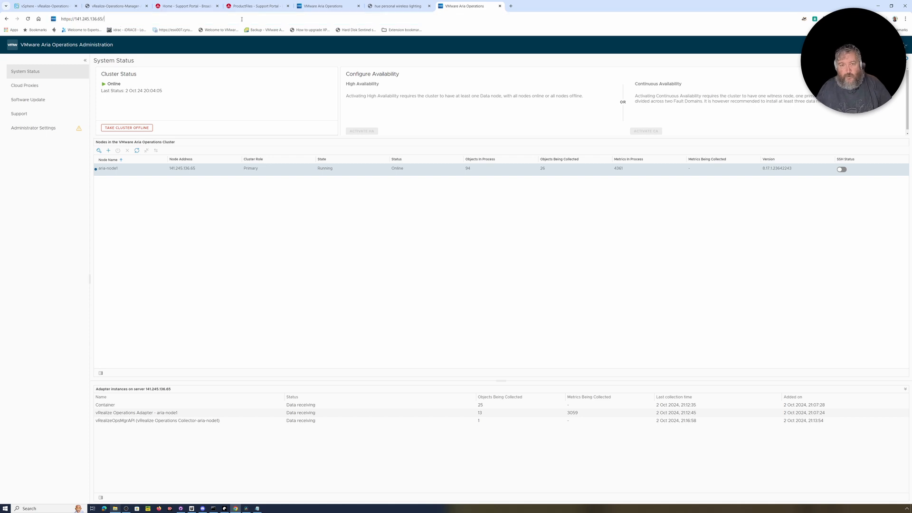
{"action": "key", "text": "Return"}
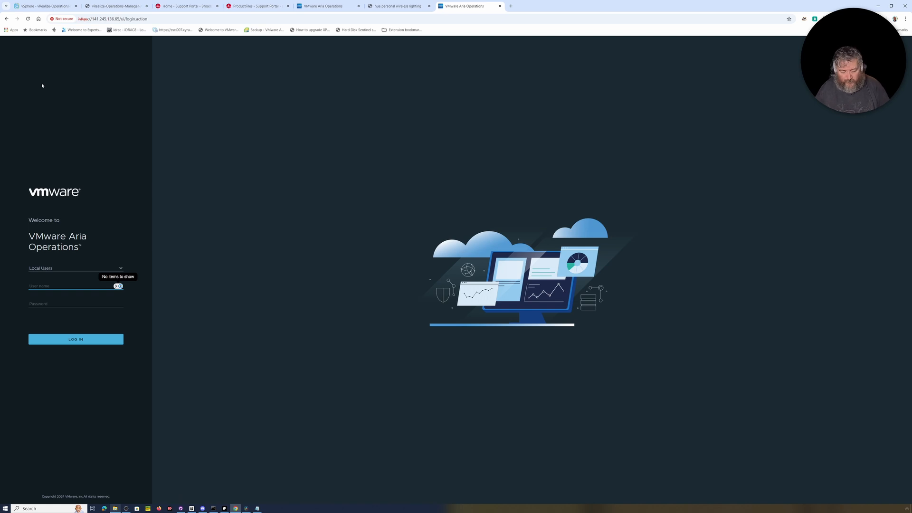
Enter the admin user name, correcting a typo, and the admin password
{"action": "type", "text": "admion"}
{"action": "key", "text": "Tab"}
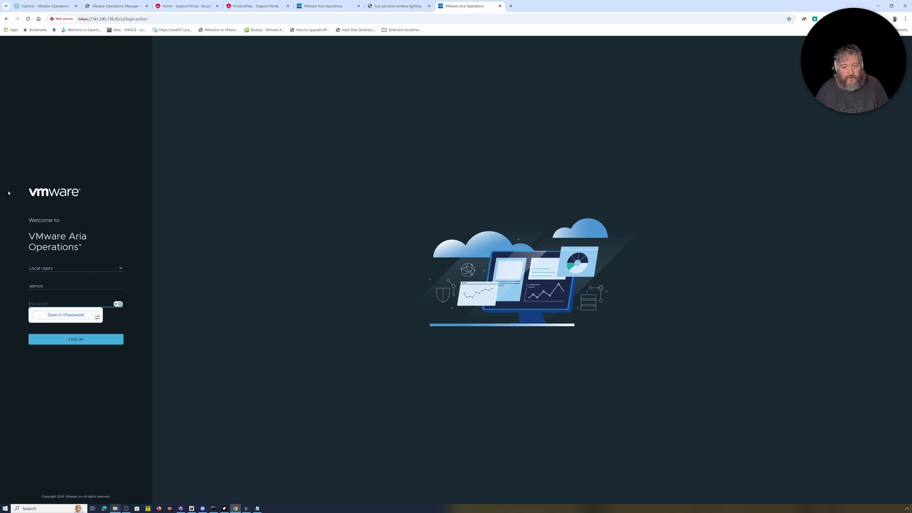
{"action": "key", "text": "shift+Tab"}
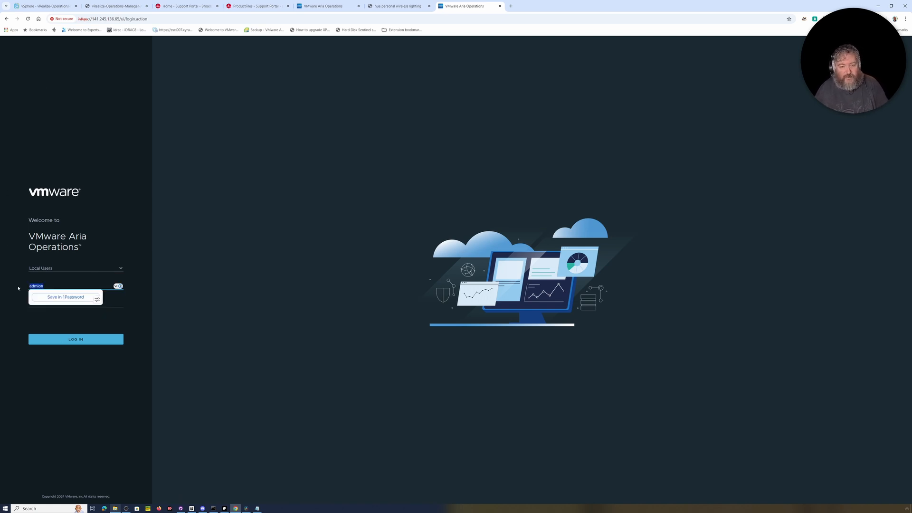
{"action": "type", "text": "adn"}
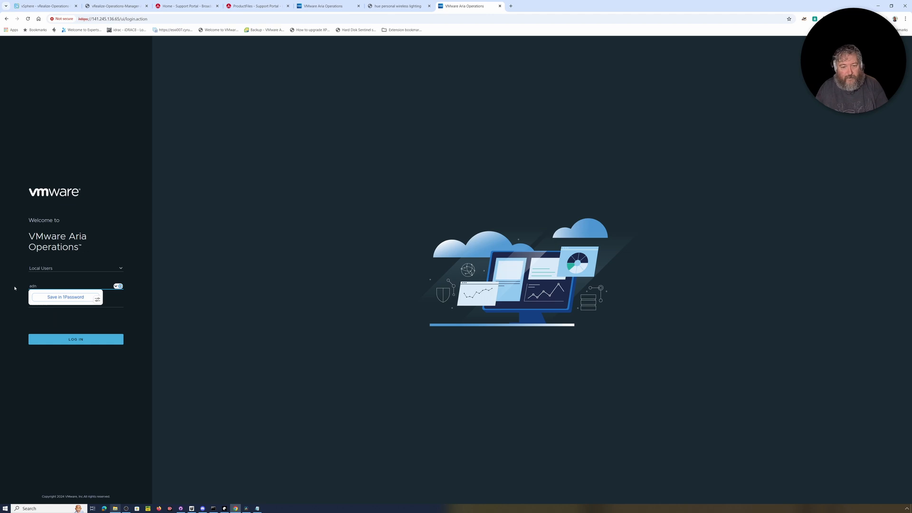
{"action": "key", "text": "BackSpace"}
{"action": "type", "text": "min"}
{"action": "key", "text": "Tab"}
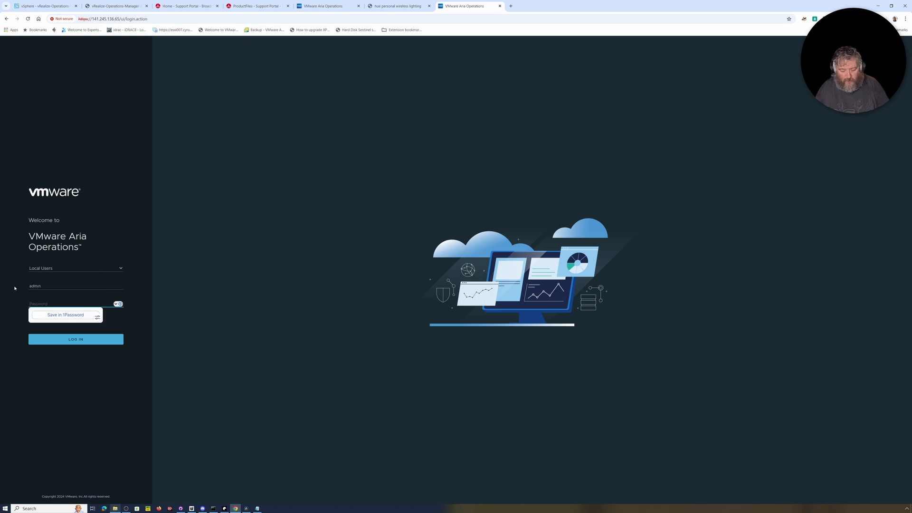
{"action": "type", "text": "••••"}
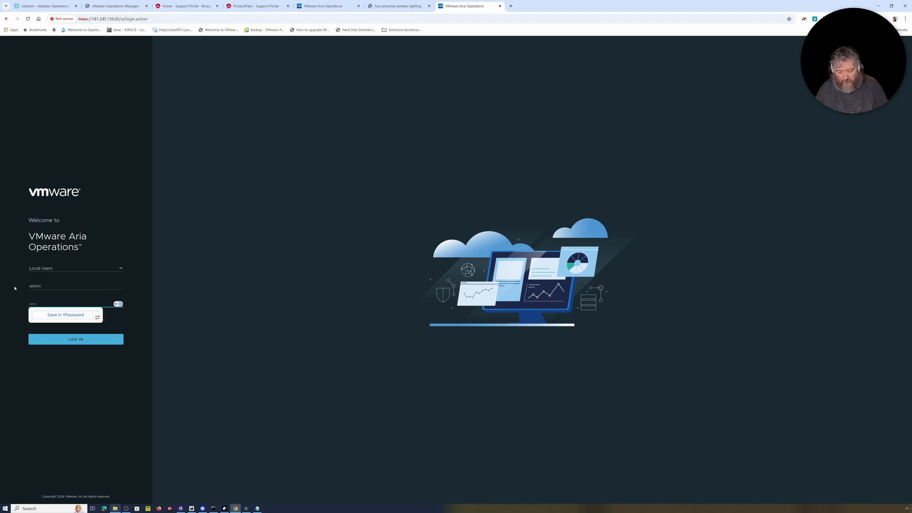
{"action": "type", "text": "••••••"}
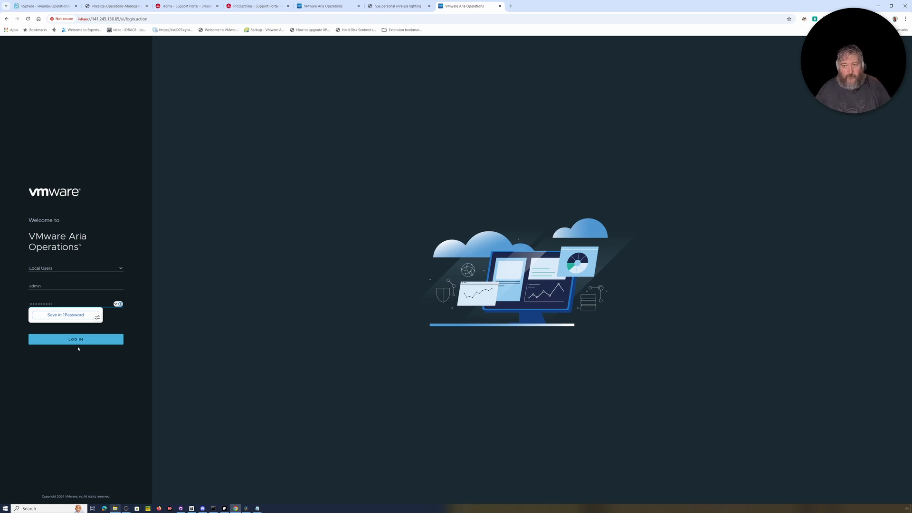
Close the stray Hue lighting tab and submit the admin login
{"action": "left_click", "coordinate": [396, 7]}
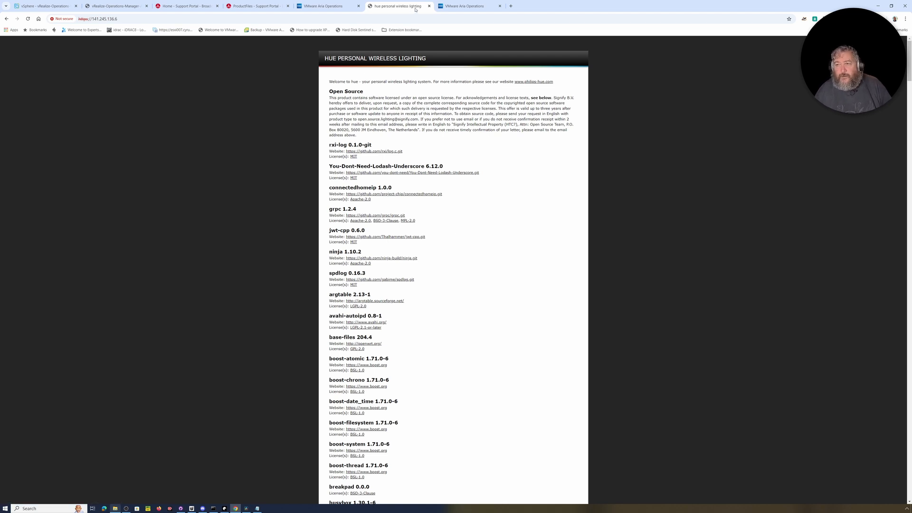
{"action": "left_click", "coordinate": [429, 5]}
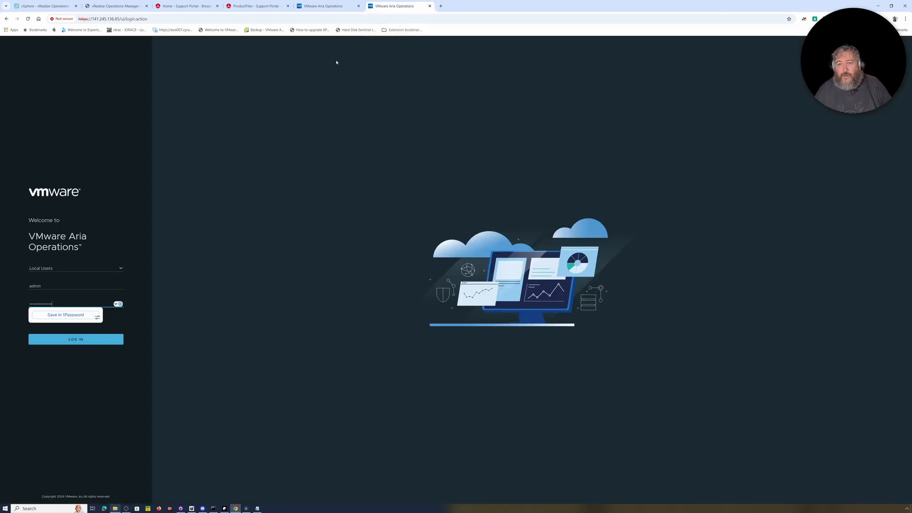
{"action": "left_click", "coordinate": [79, 341]}
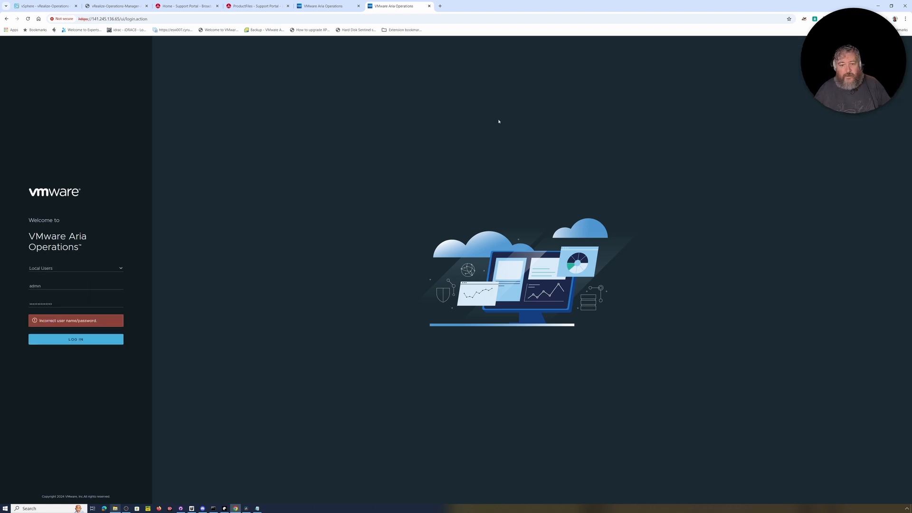
Retype the admin password and resubmit the login until it is accepted
{"action": "double_click", "coordinate": [60, 299]}
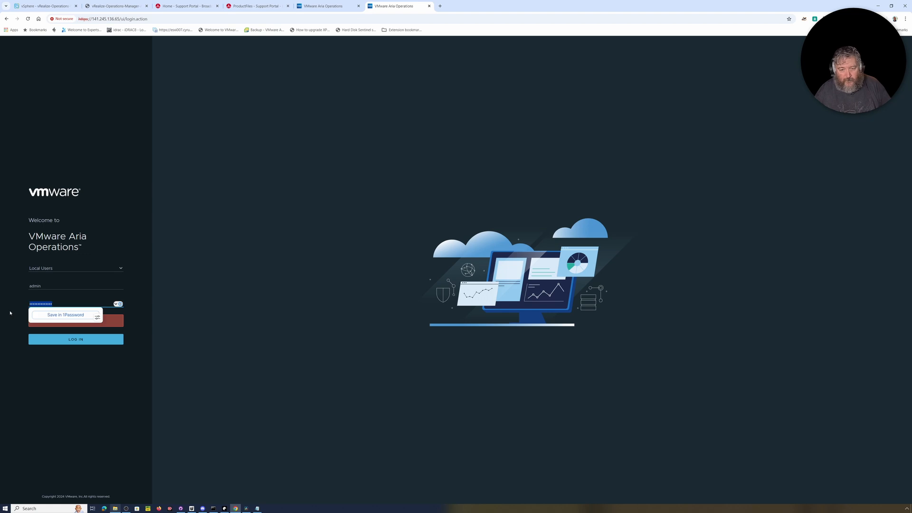
{"action": "key", "text": "BackSpace"}
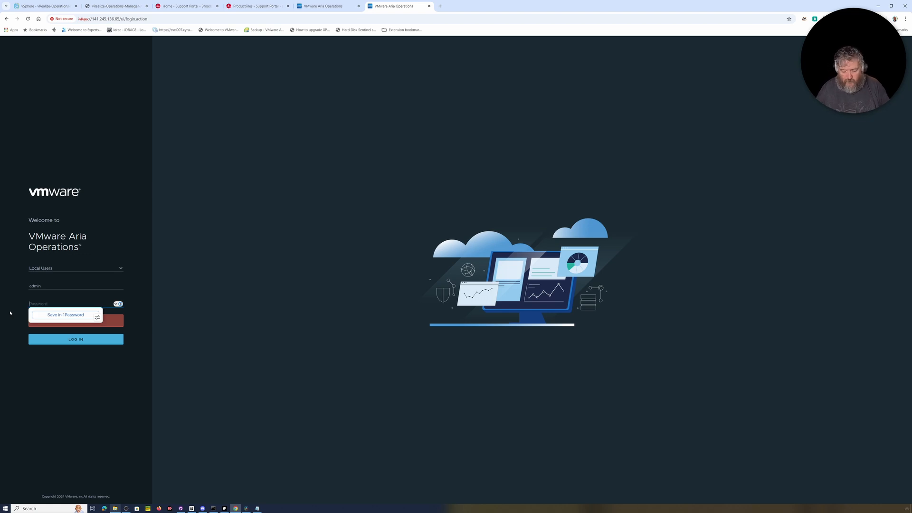
{"action": "type", "text": "******"}
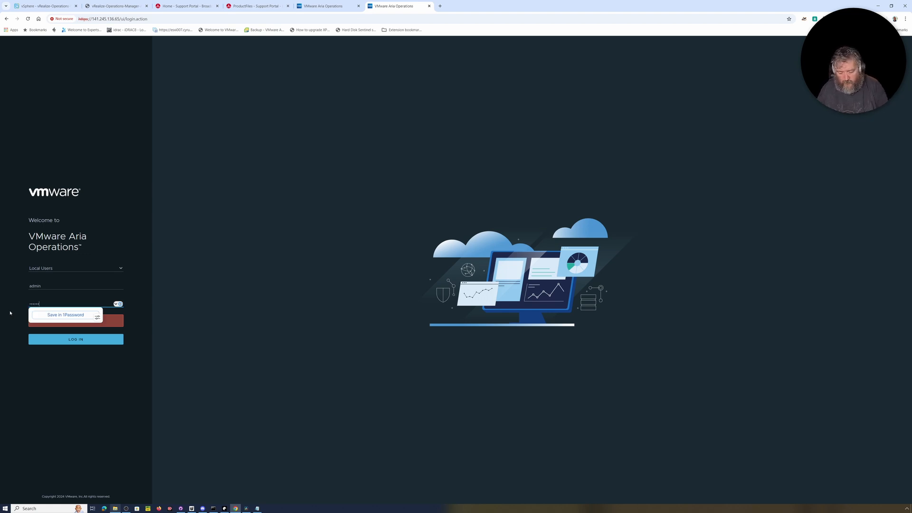
{"action": "type", "text": "***"}
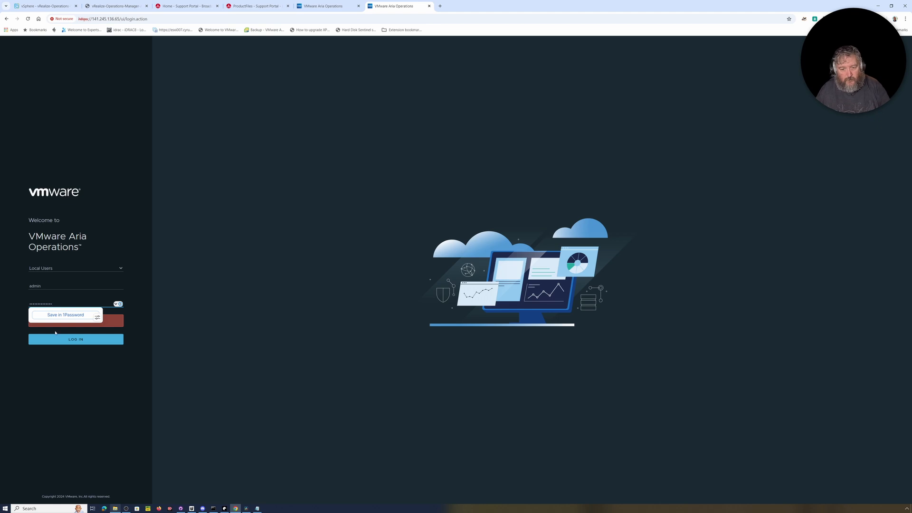
{"action": "left_click", "coordinate": [74, 342]}
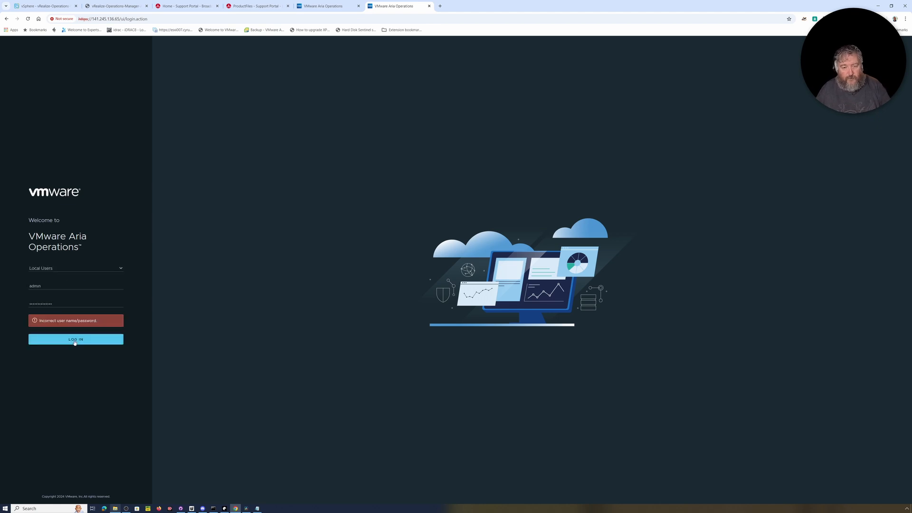
{"action": "left_click_drag", "start_coordinate": [70, 305], "coordinate": [5, 301]}
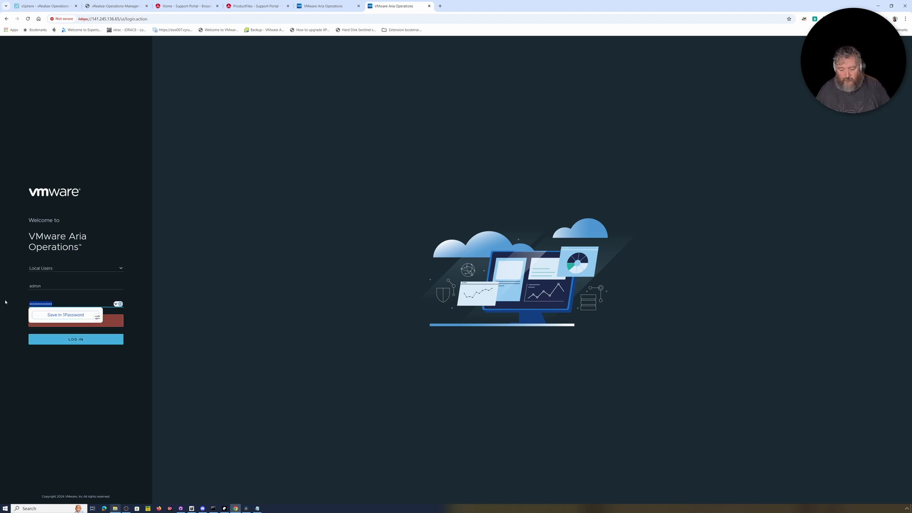
{"action": "key", "text": "BackSpace"}
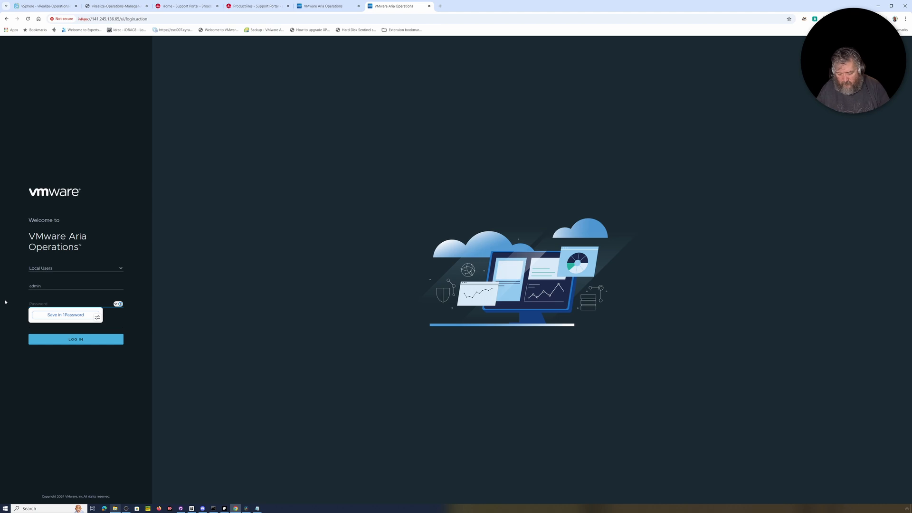
{"action": "type", "text": "••••"}
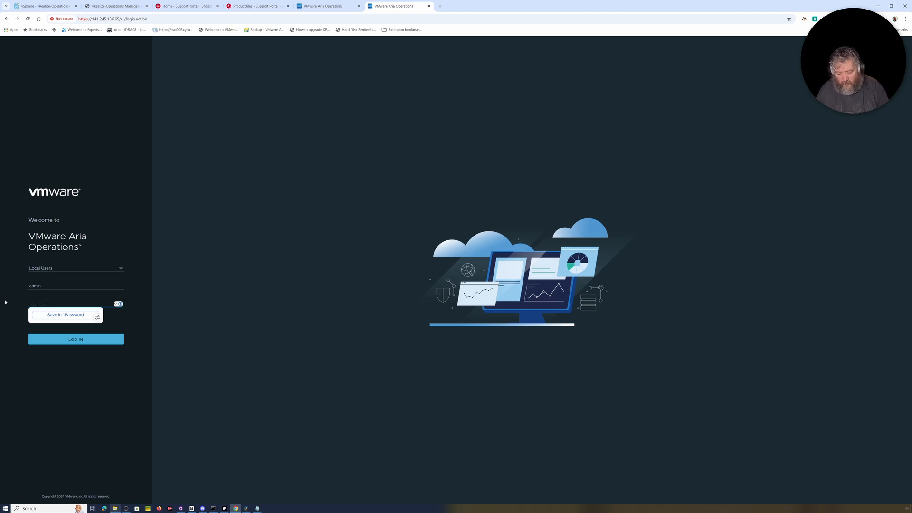
{"action": "left_click", "coordinate": [75, 342]}
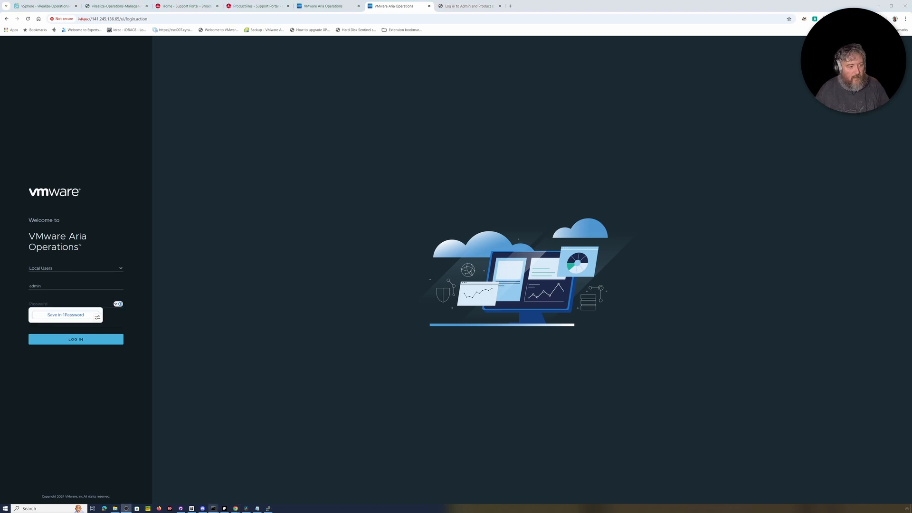
{"action": "left_click", "coordinate": [43, 304]}
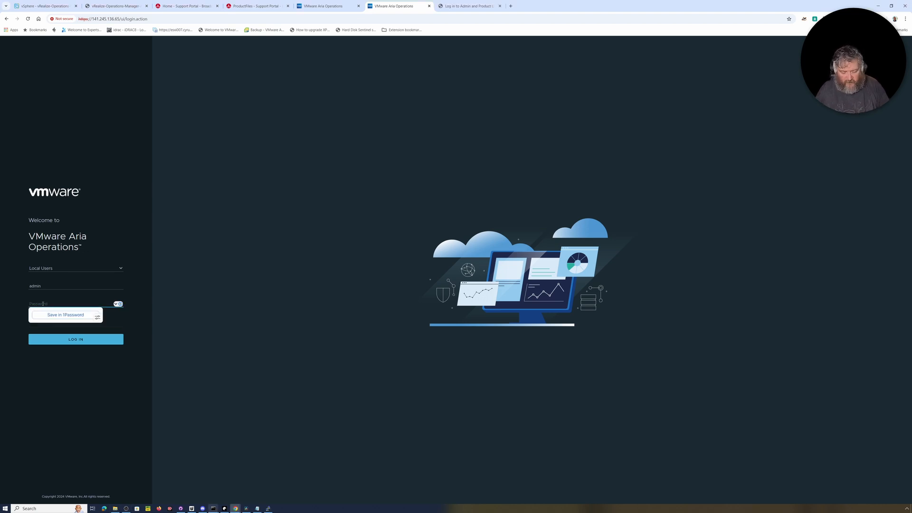
{"action": "type", "text": "•"}
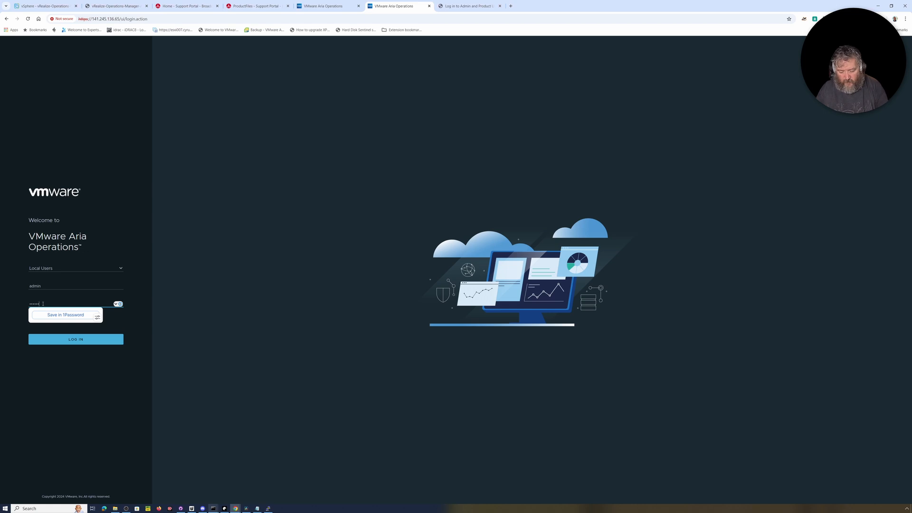
{"action": "left_click", "coordinate": [75, 340]}
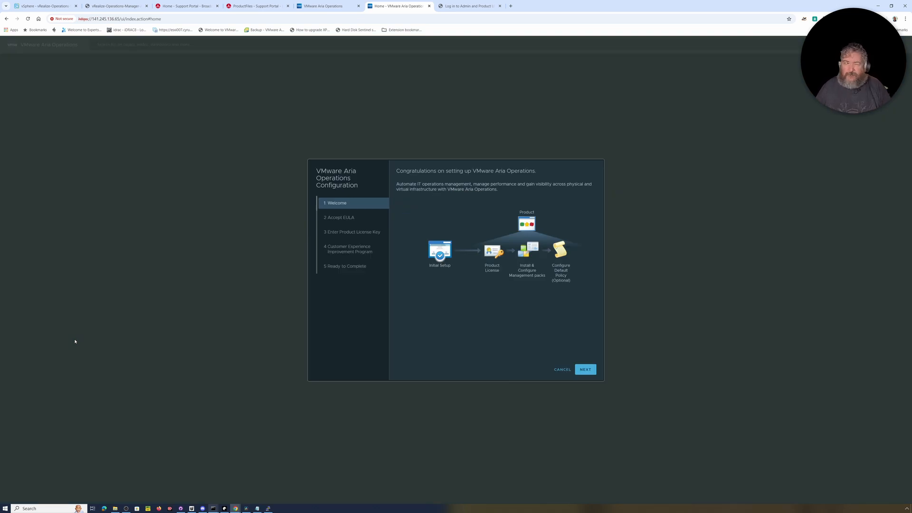
Check the console and the cluster system status, then return to the Welcome step
{"action": "left_click", "coordinate": [112, 7]}
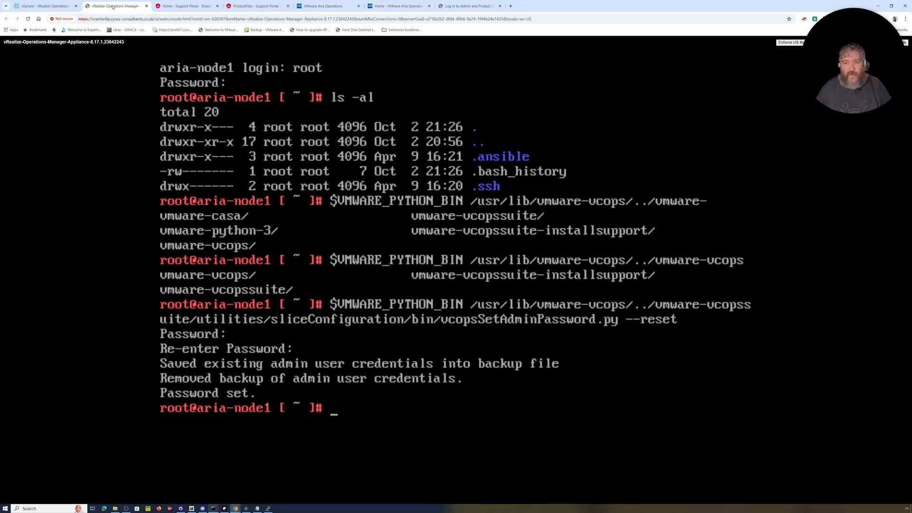
{"action": "left_click", "coordinate": [394, 7]}
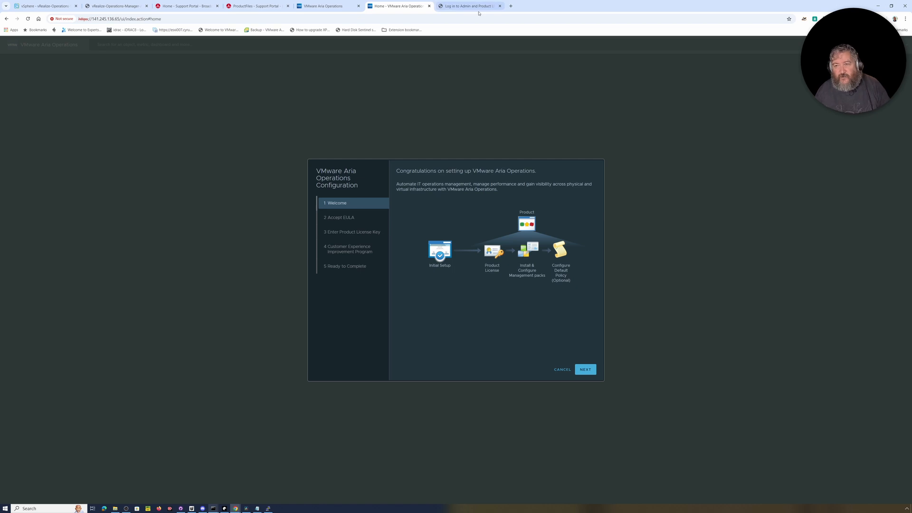
{"action": "left_click", "coordinate": [322, 12]}
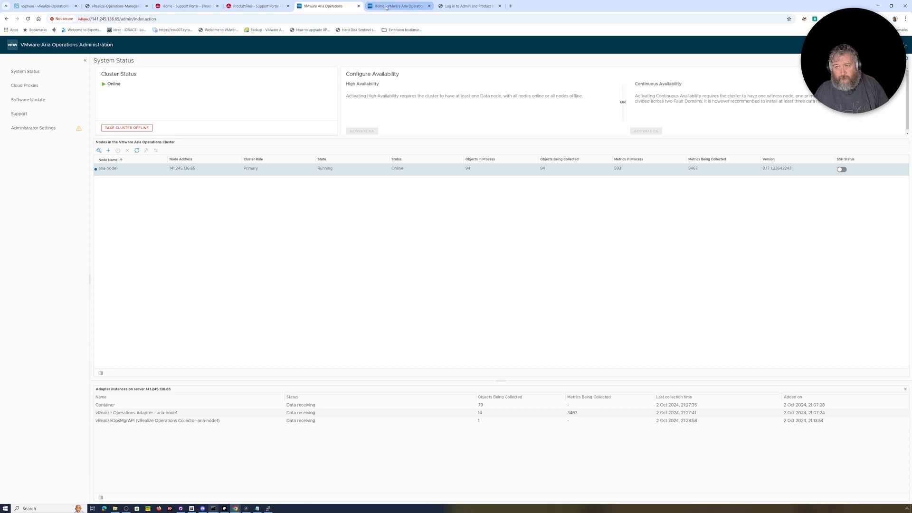
{"action": "left_click", "coordinate": [387, 7]}
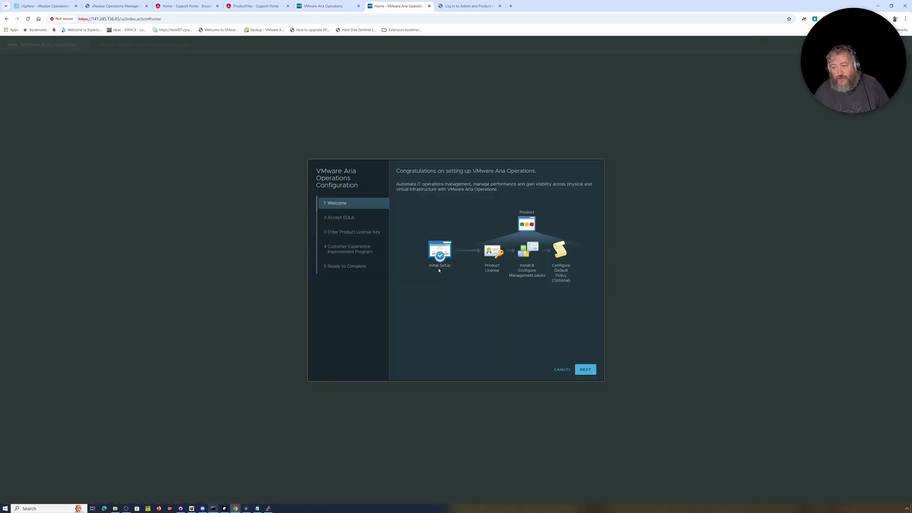
Accept the EULA, choose product license key entry, pass CEIP, and click Finish
{"action": "left_click", "coordinate": [584, 371]}
{"action": "left_click", "coordinate": [430, 337]}
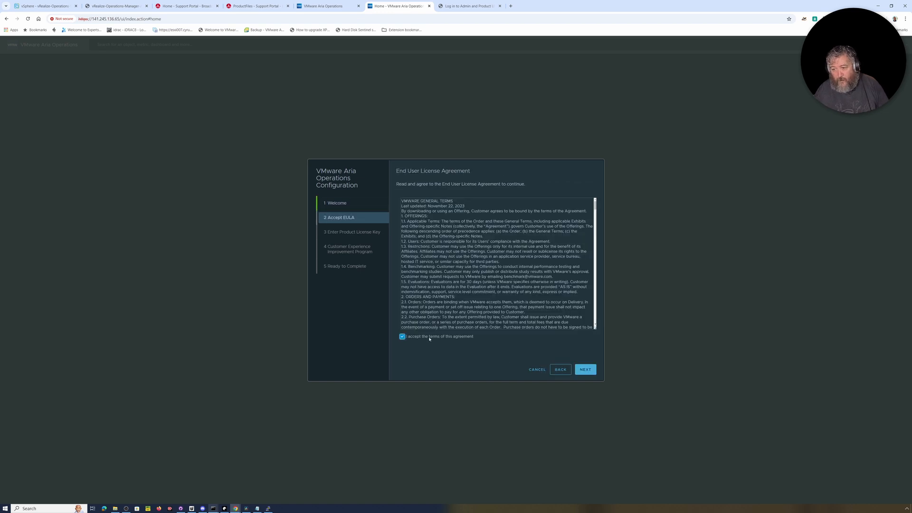
{"action": "left_click", "coordinate": [585, 371]}
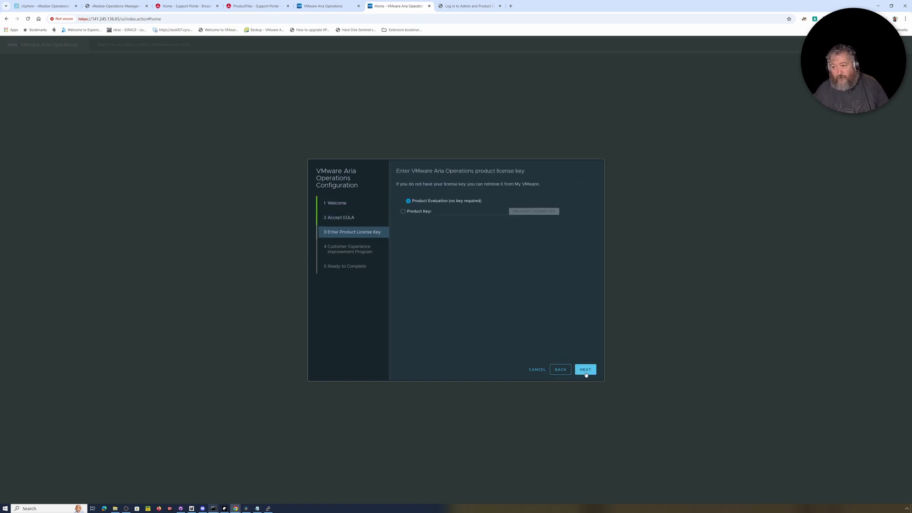
{"action": "left_click", "coordinate": [421, 214]}
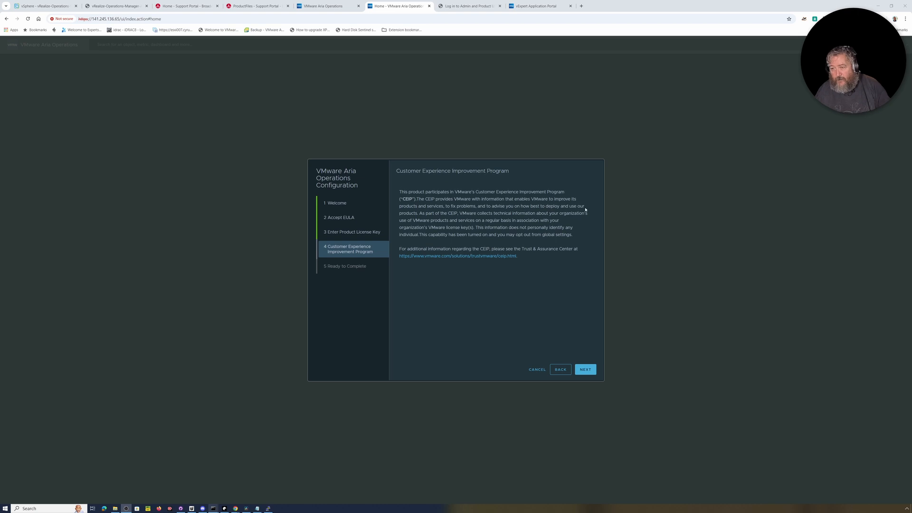
{"action": "left_click", "coordinate": [587, 370]}
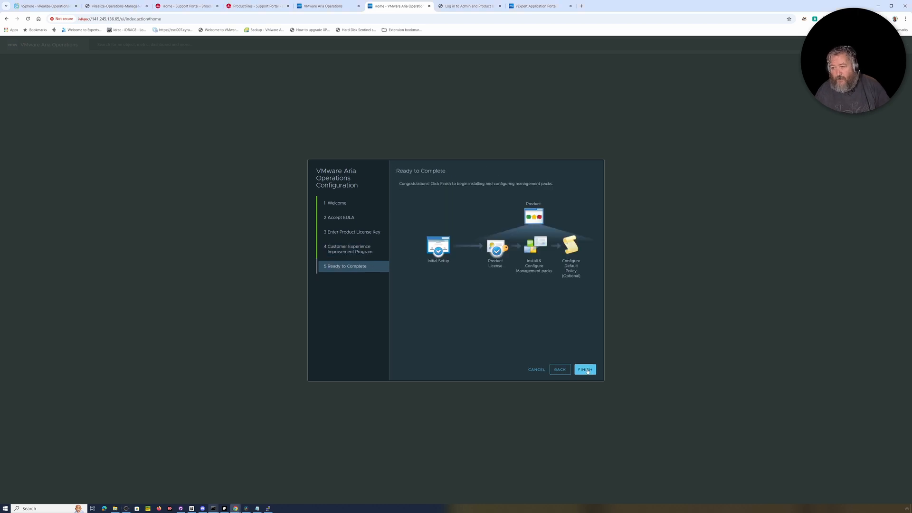
{"action": "left_click", "coordinate": [587, 371]}
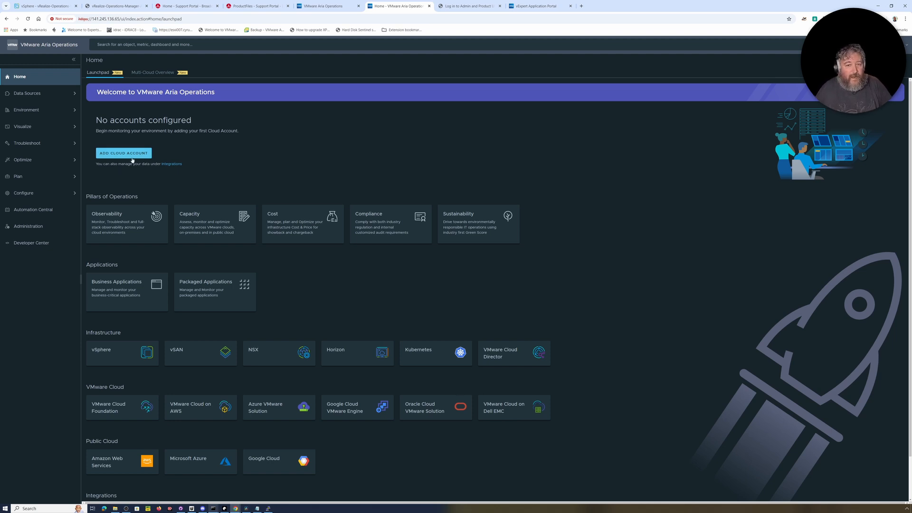
Visit the Administration page, then return to the Home launchpad with no cloud accounts configured
{"action": "left_click", "coordinate": [22, 228]}
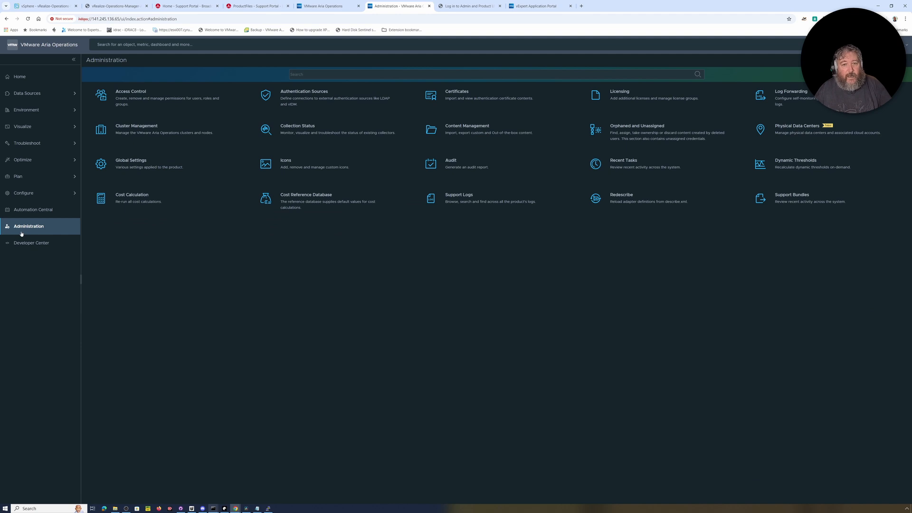
{"action": "left_click", "coordinate": [41, 77]}
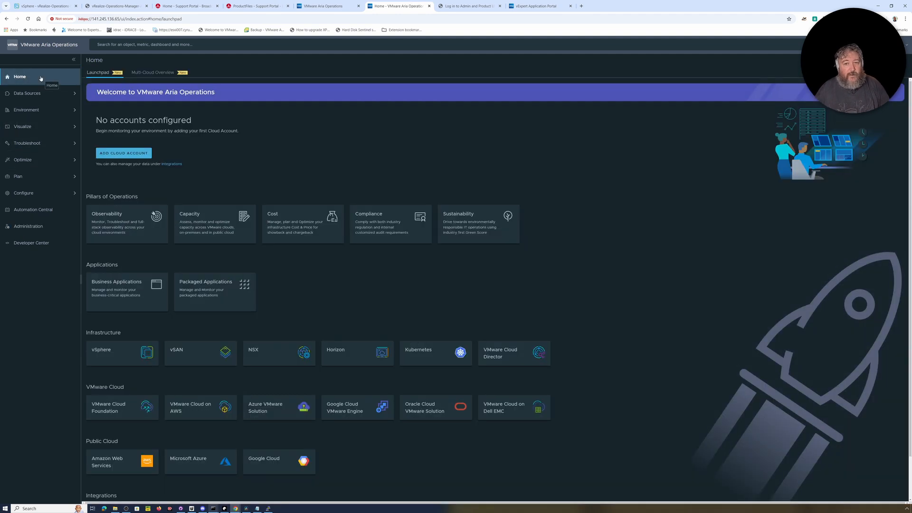